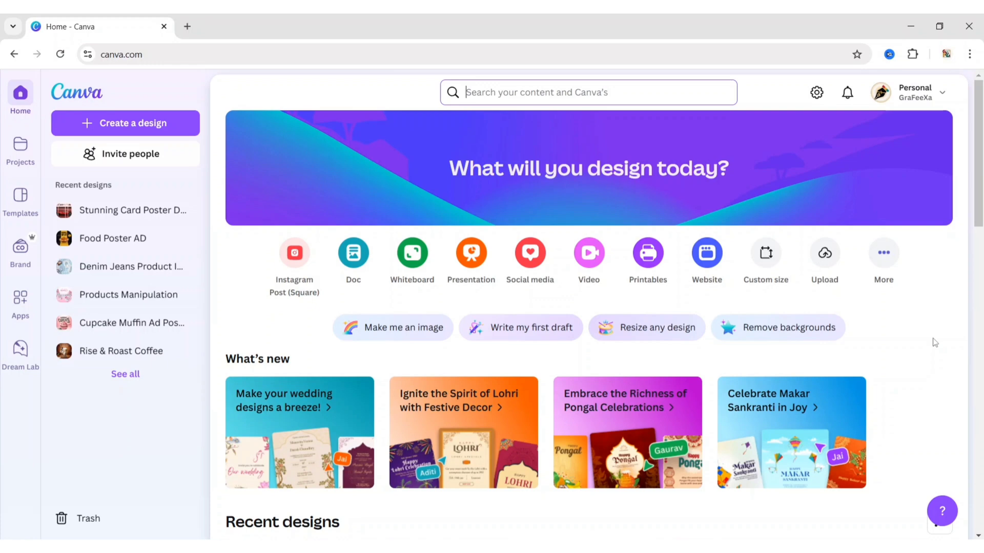
Step: Create a custom-size design of 1080 × 1080 px and title it Cosmetic Product Image
left_click(766, 252)
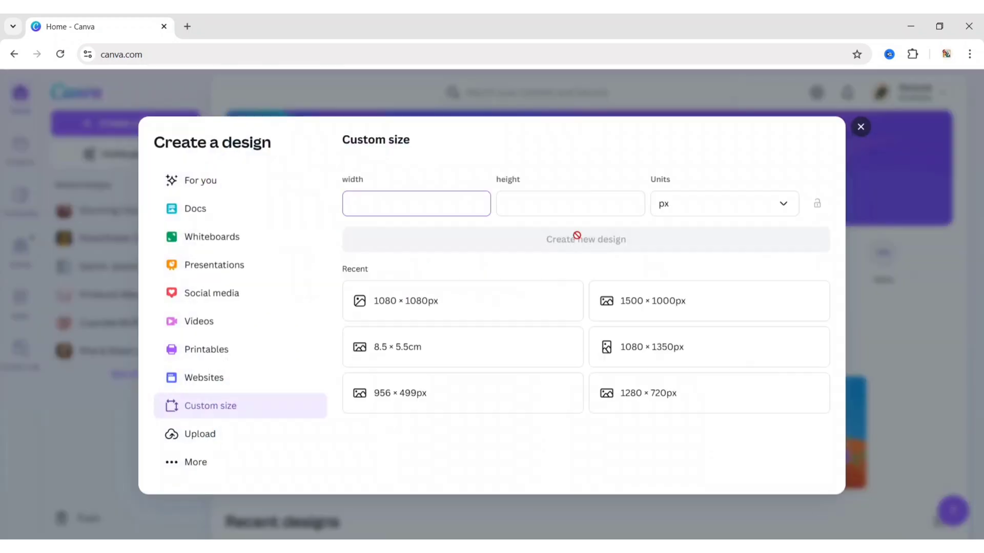
key("Tab")
type("1080")
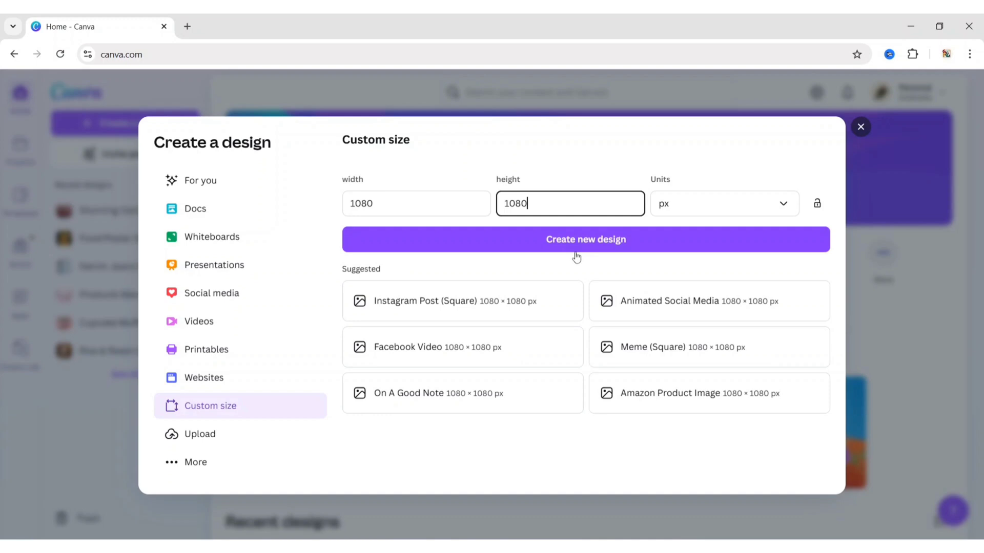
left_click(603, 240)
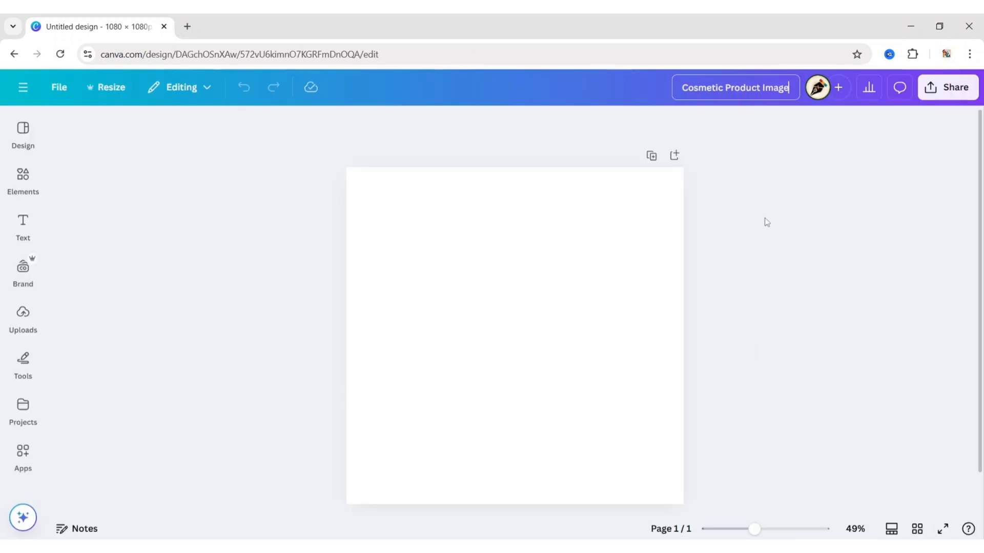
Step: Place the uploaded photo of the pump bottle on a branch on the page and remove its background
left_click(29, 320)
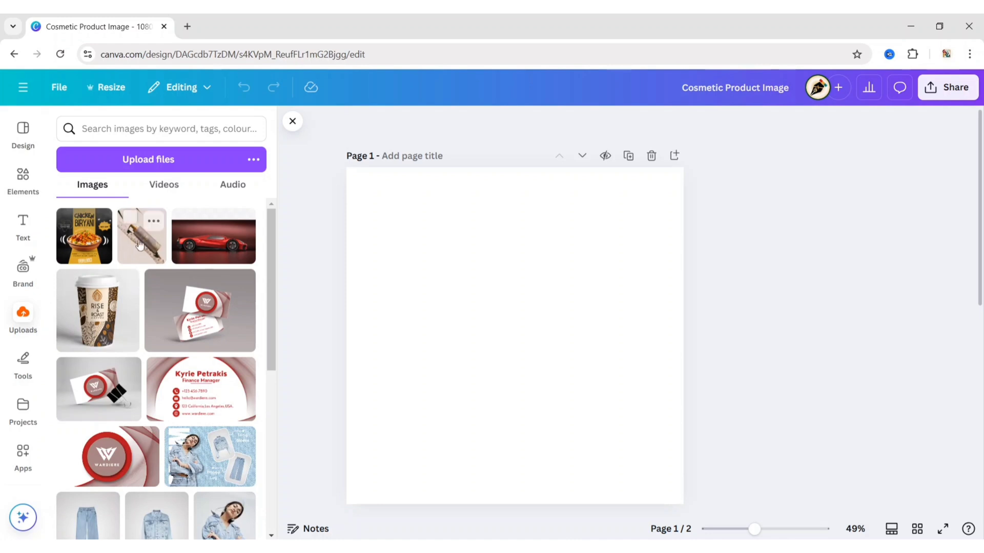
left_click(146, 241)
left_click(294, 123)
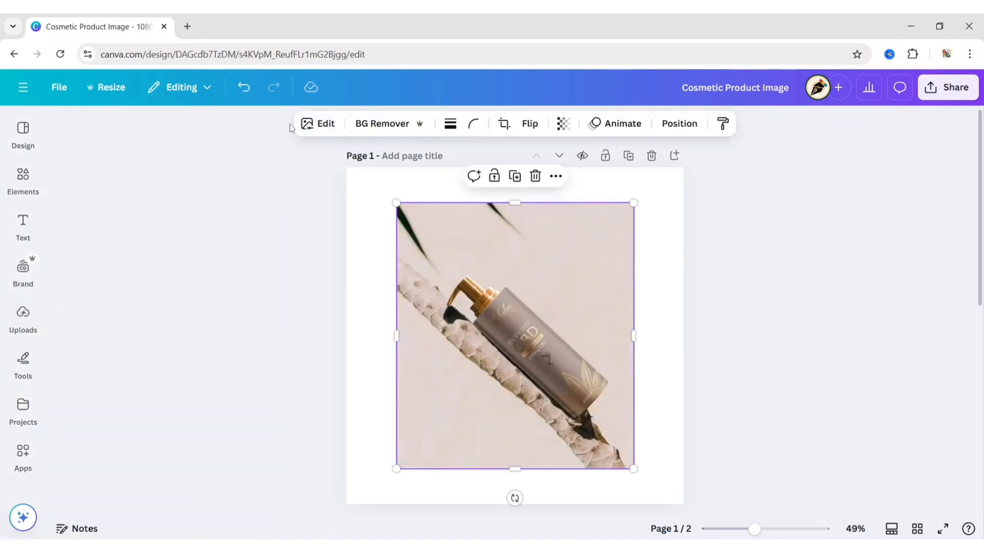
left_click(385, 124)
Step: Move the bottle cutout to the page's lower-left corner and enlarge it to nearly the full page height
left_click_drag(502, 341, 451, 376)
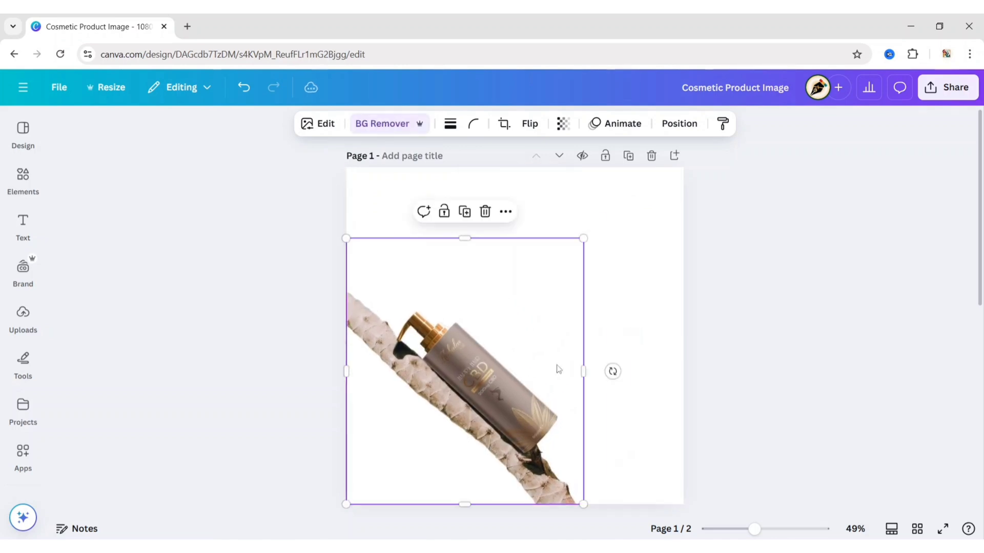
left_click_drag(583, 239, 655, 185)
left_click(255, 280)
Step: Duplicate the bottle image, offset the copy towards the upper right, and extract its branch with Magic Grab
left_click(462, 359)
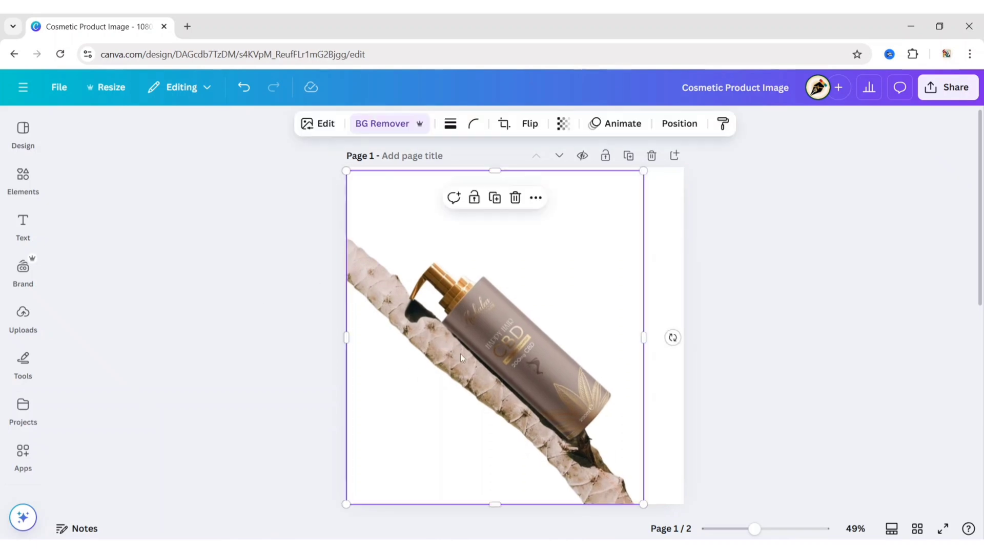
left_click(494, 197)
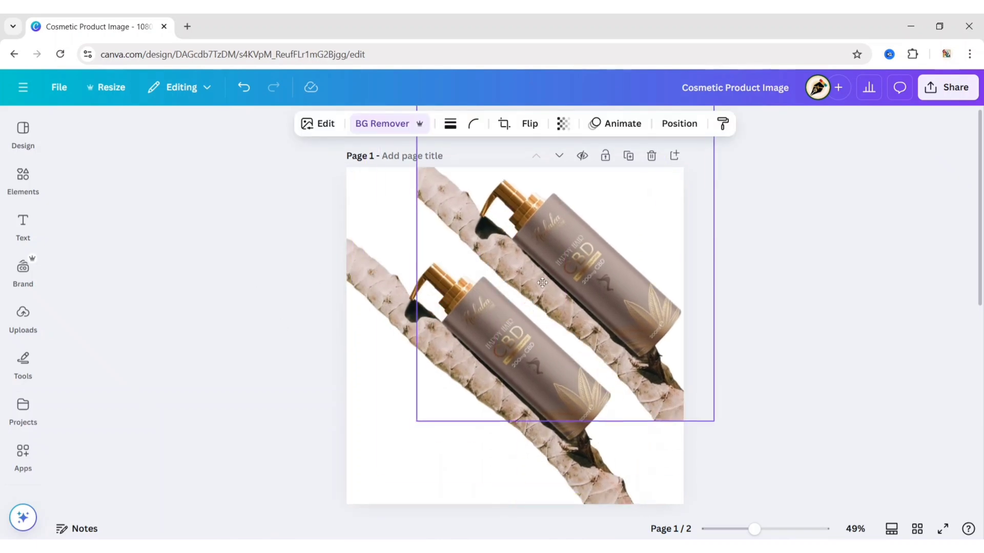
left_click(309, 125)
left_click(206, 245)
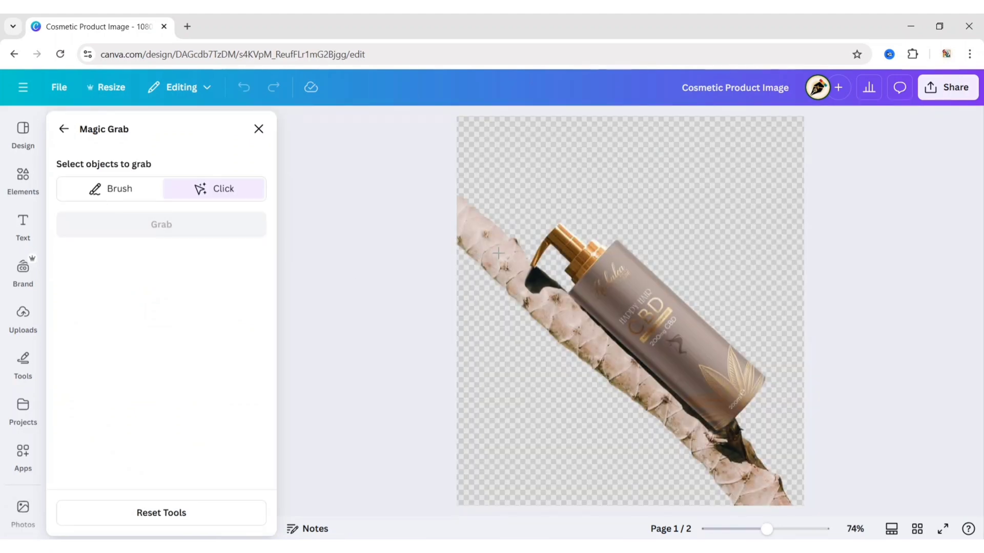
left_click(498, 253)
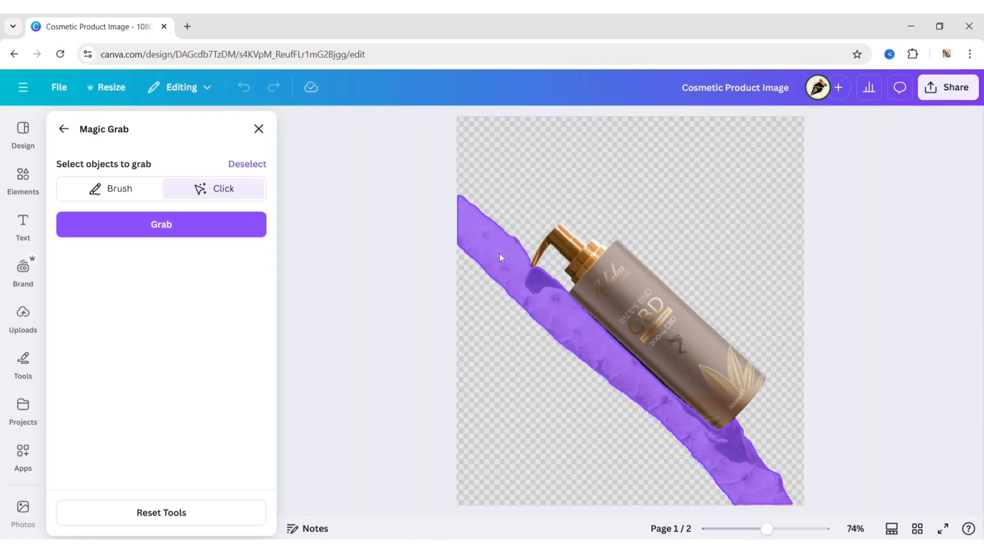
left_click(184, 223)
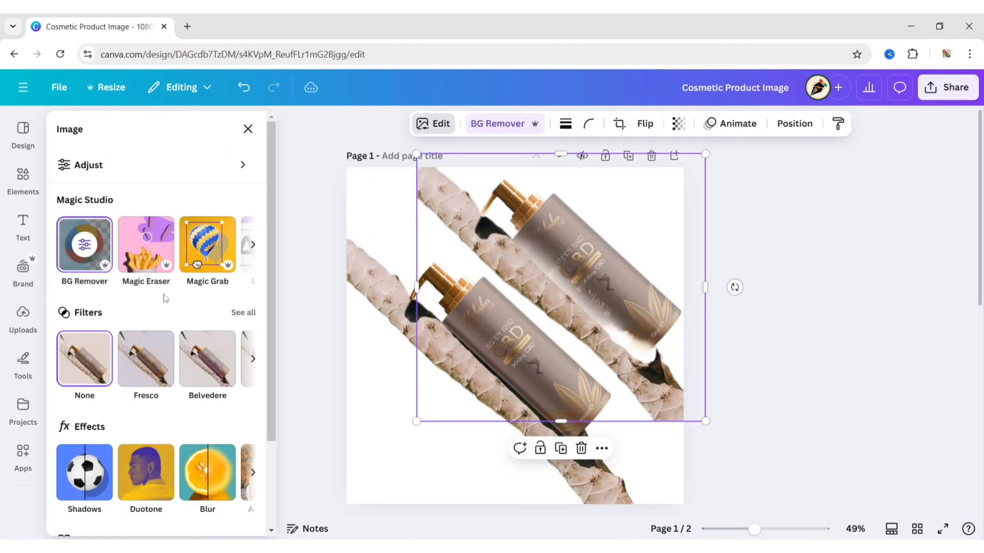
Step: Move the extracted branch below the original branch and delete the leftover bottle copy
left_click(253, 217)
left_click(503, 245)
left_click_drag(503, 245, 409, 360)
left_click(607, 248)
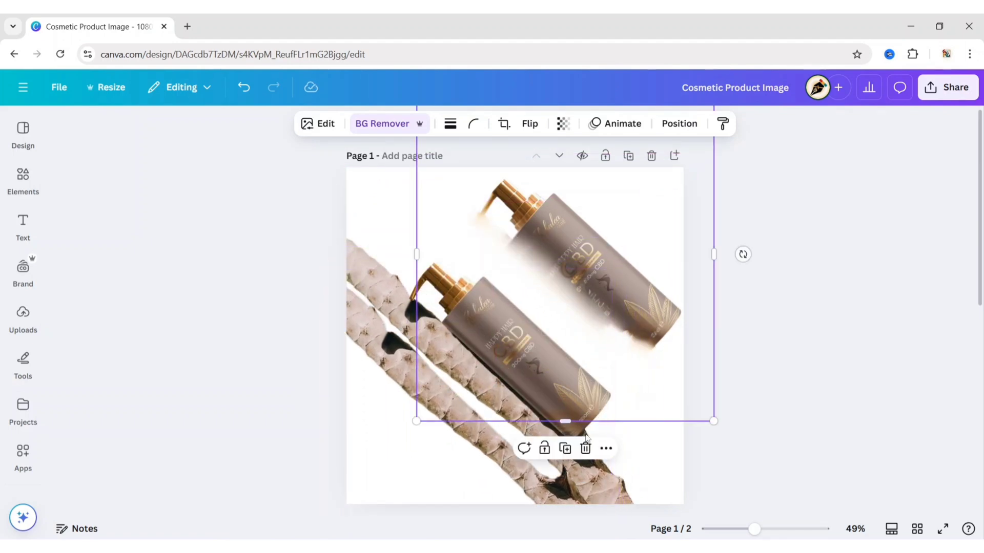
left_click(584, 447)
Step: Apply a custom Duotone effect to the extracted branch with the highlights colour set to black
left_click(474, 446)
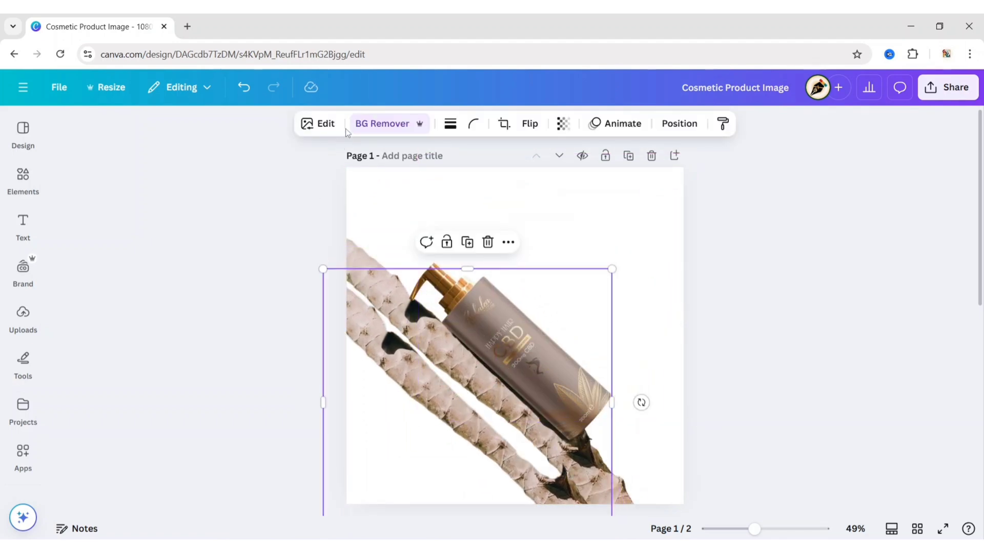
left_click(322, 124)
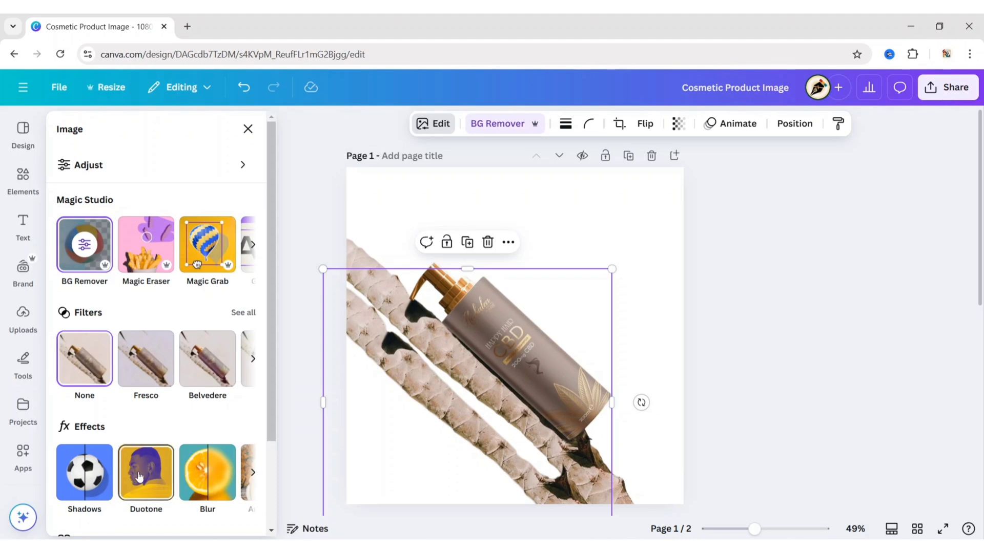
left_click(139, 477)
left_click(88, 272)
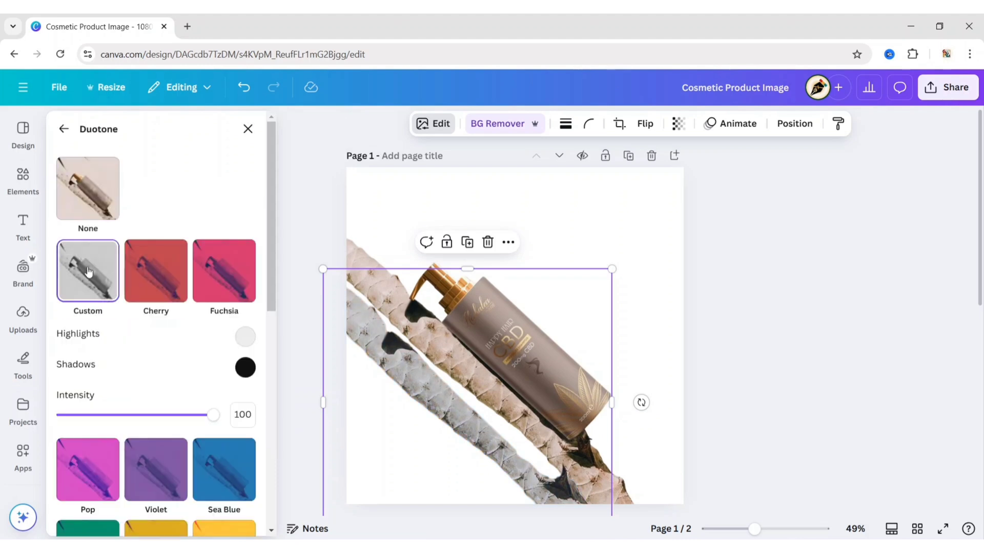
left_click(246, 338)
left_click_drag(259, 408, 235, 447)
left_click(169, 337)
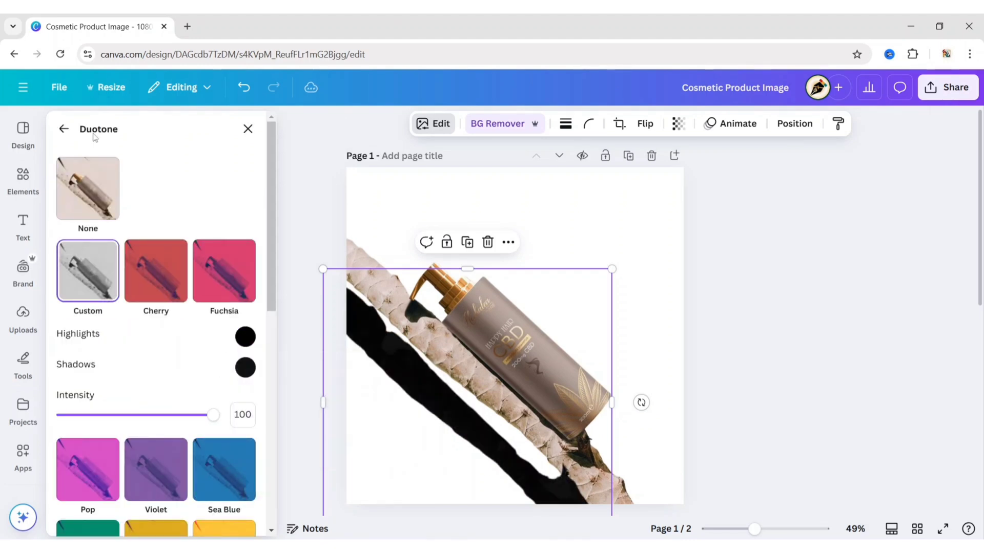
Step: Blur the whole black branch image at an intensity of 80
left_click(63, 129)
left_click(211, 481)
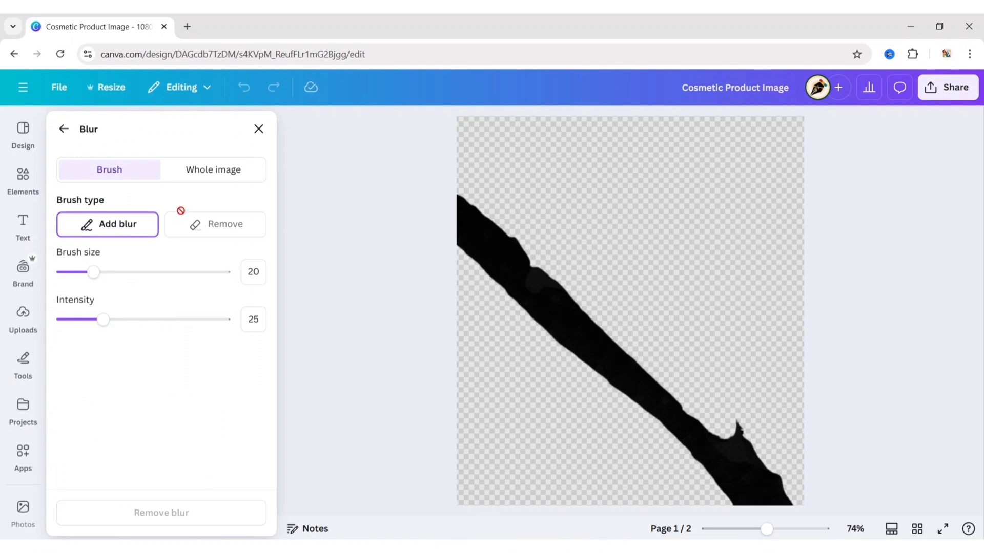
left_click(215, 171)
left_click_drag(64, 234, 185, 243)
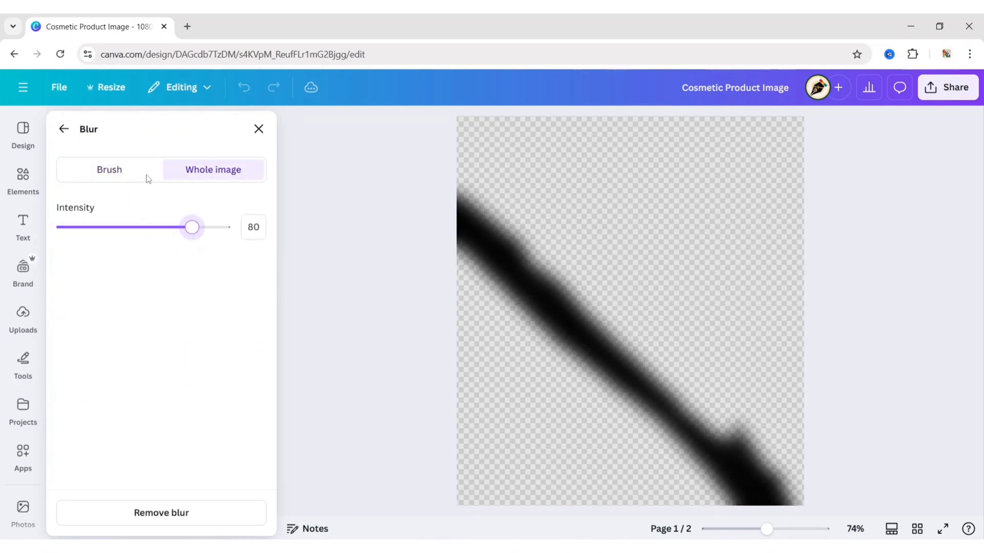
left_click(64, 130)
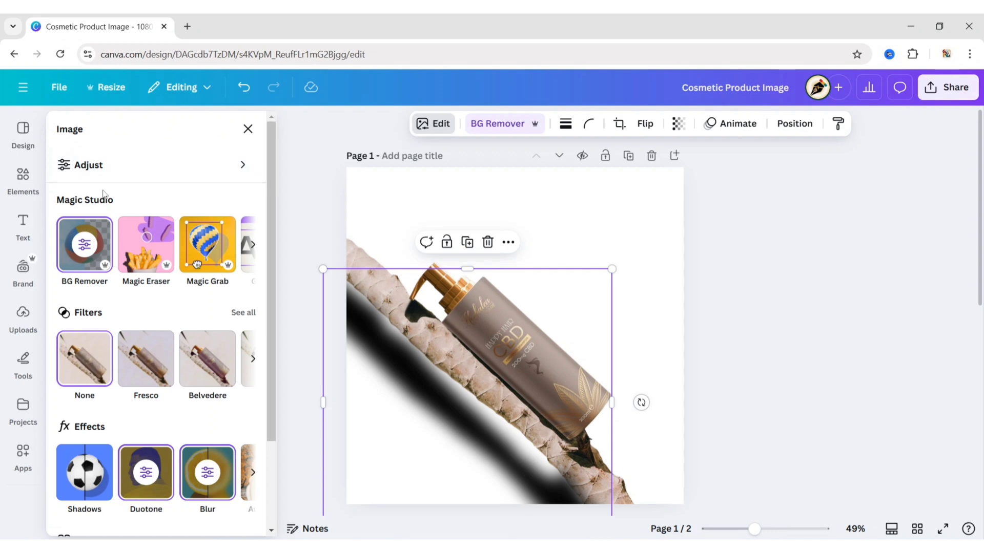
left_click(248, 130)
Step: Set the blurred branch shadow's transparency to 65
left_click(563, 134)
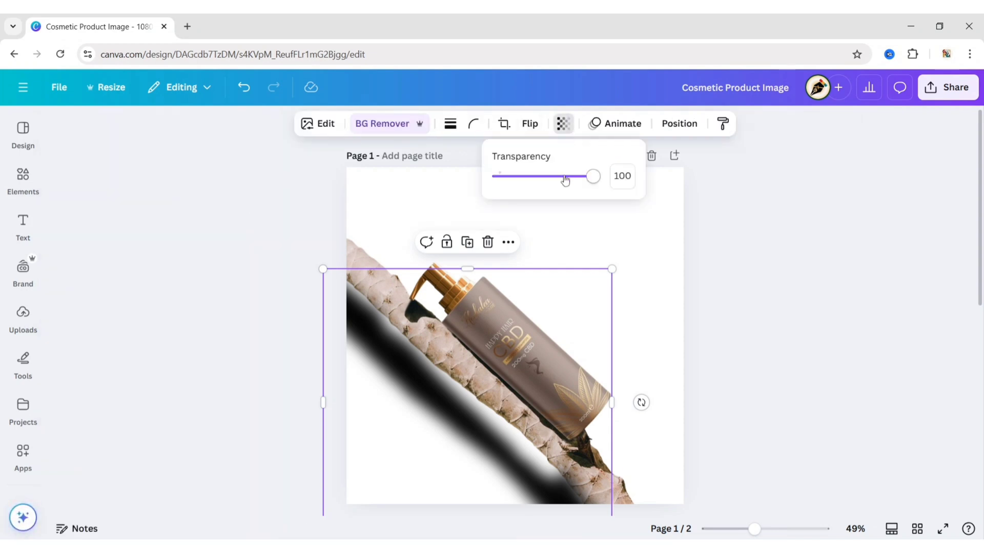
left_click_drag(594, 178, 566, 192)
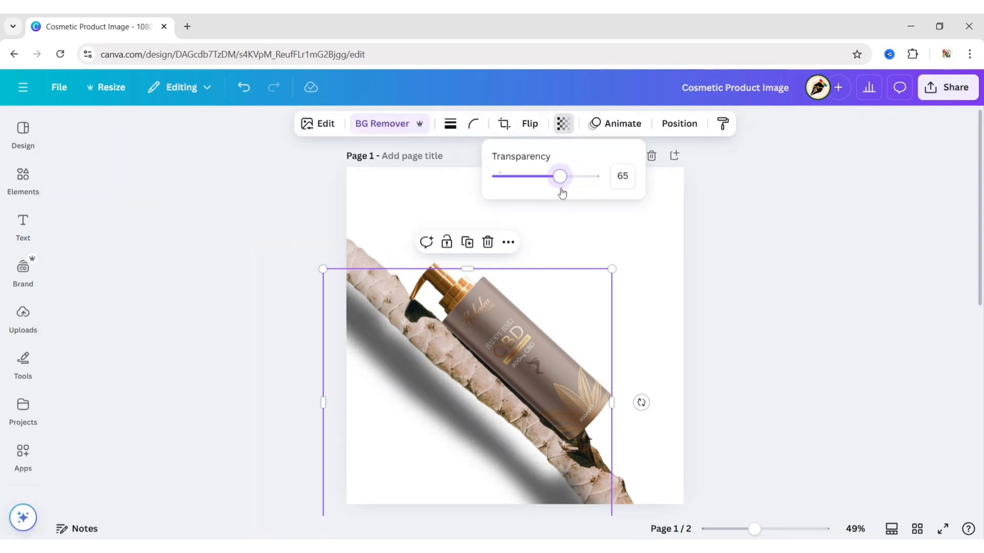
left_click(263, 282)
Step: Align the shadow with the original branch, send it to the back, and fine-tune its position
left_click_drag(417, 447, 439, 421)
left_click(679, 124)
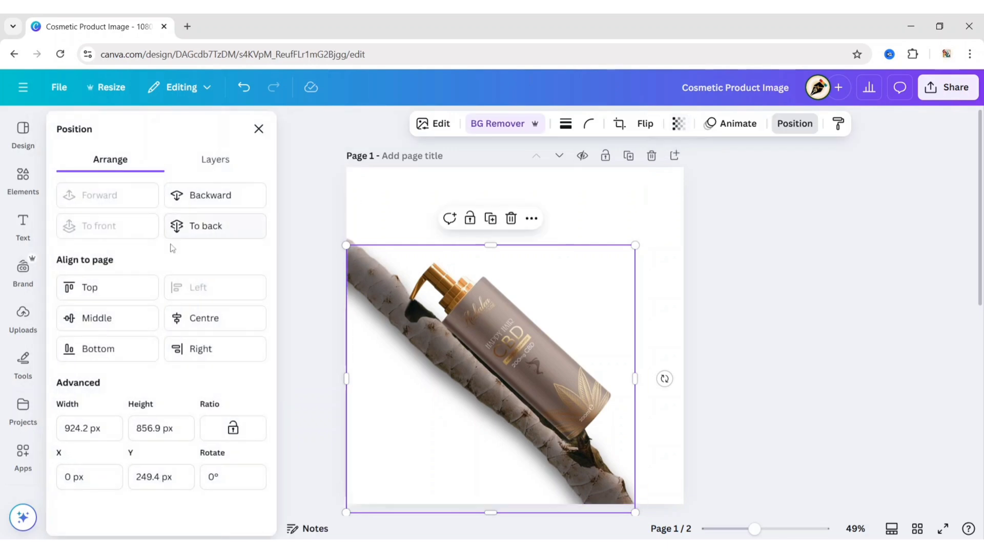
left_click(194, 226)
left_click_drag(449, 477, 451, 468)
left_click(280, 359)
Step: Search the photos for "brown gradient background" and add the dark brown gradient with a bright cream corner
scroll(23, 317, "down", 3)
left_click(23, 316)
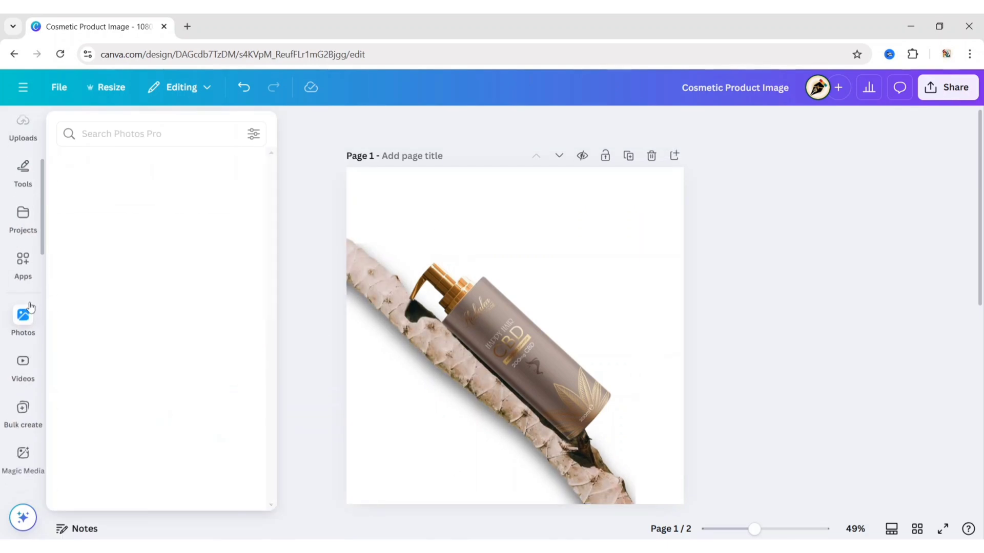
type("brown gradient background")
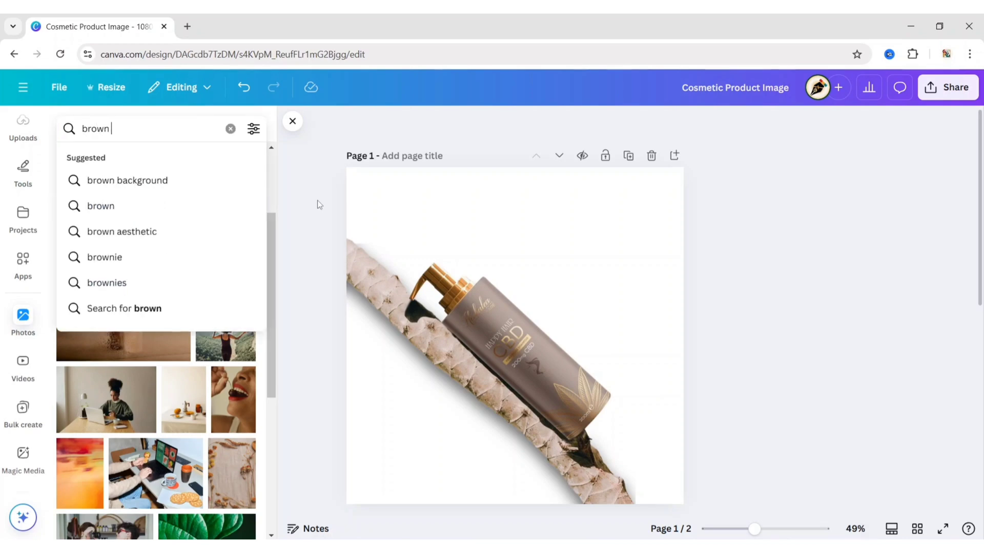
key("Return")
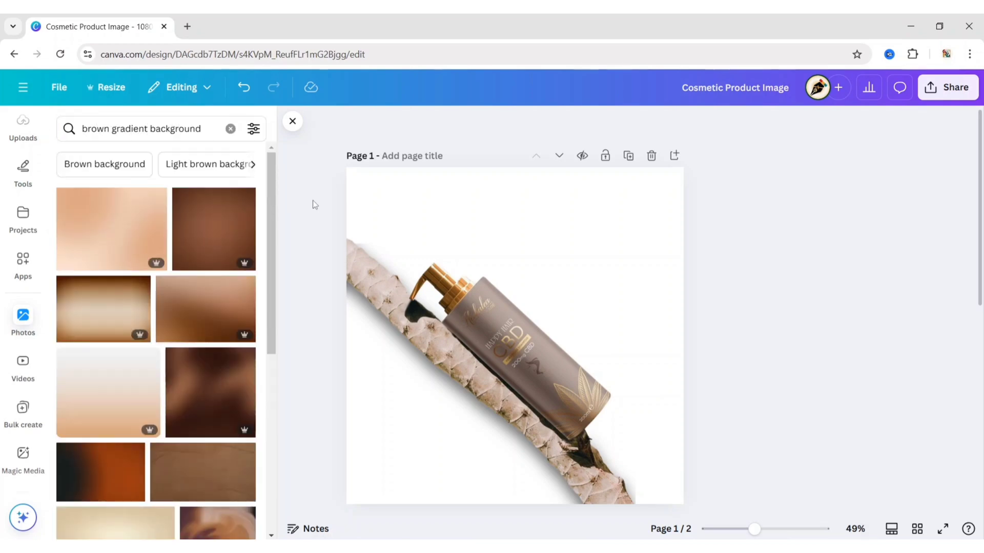
scroll(164, 300, "down", 10)
scroll(164, 299, "down", 10)
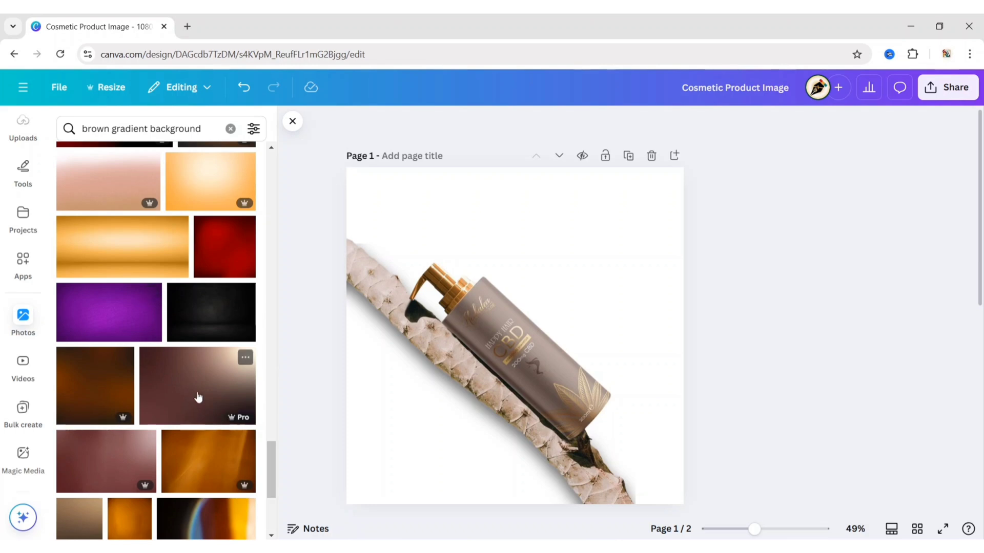
left_click(206, 390)
left_click(296, 125)
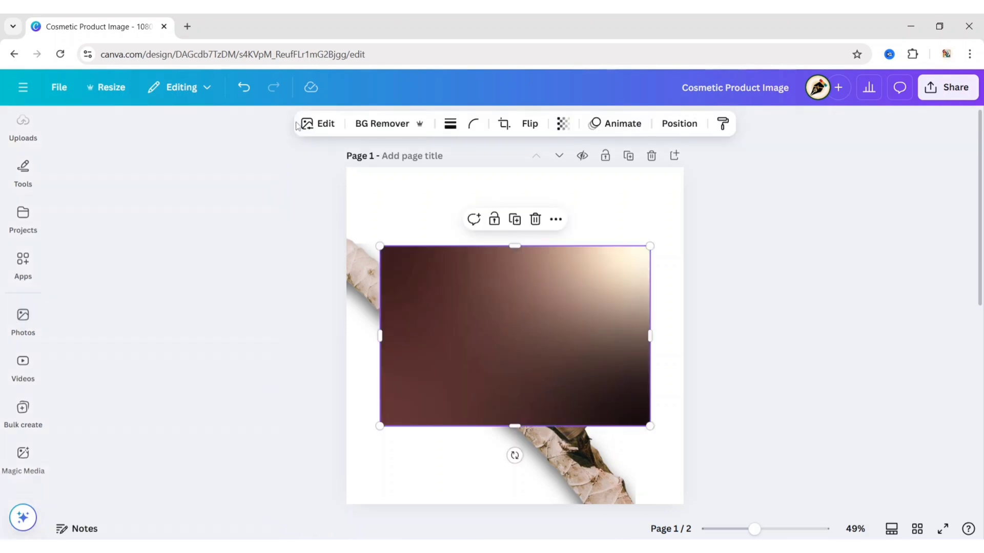
Step: Flip the brown gradient image horizontally and set it as the page background
left_click(530, 124)
left_click(521, 159)
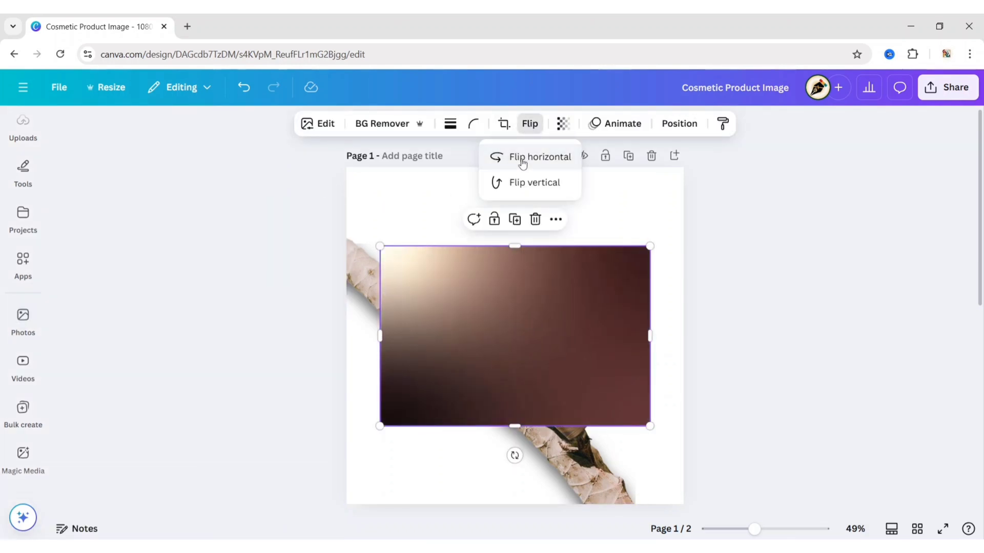
left_click(555, 220)
scroll(654, 432, "down", 3)
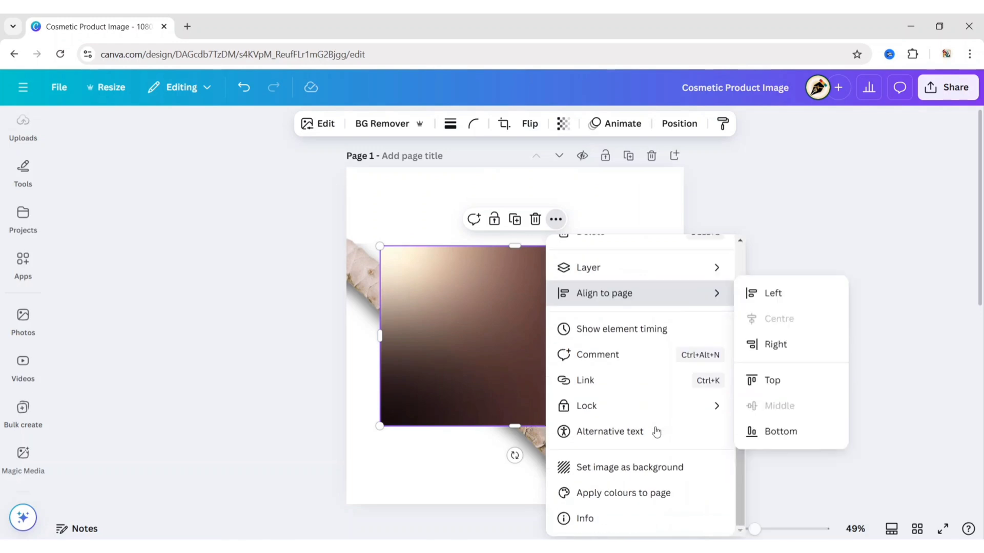
left_click(664, 468)
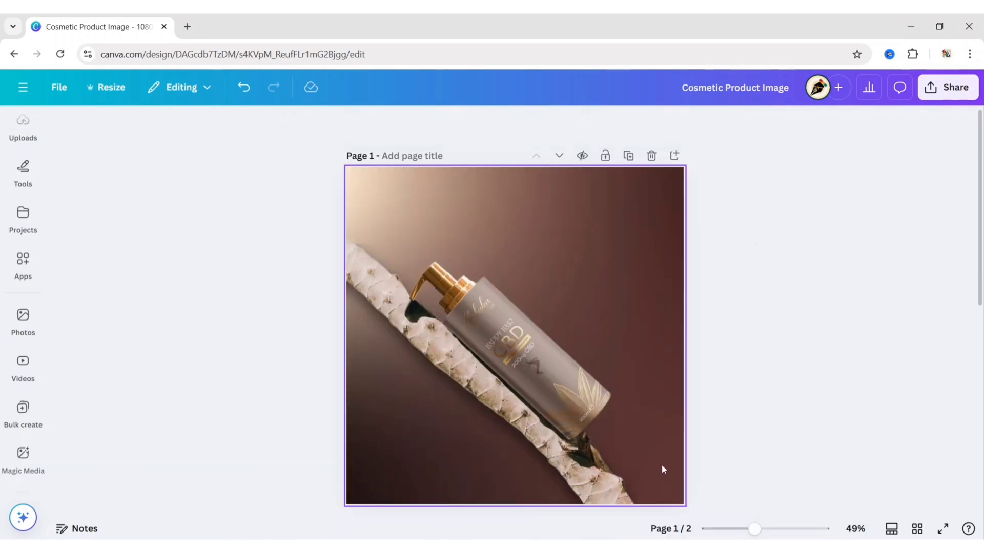
Step: Reposition the background image within the page so more of its bright corner shows at the upper left
double_click(667, 210)
left_click_drag(538, 302, 566, 327)
left_click(314, 359)
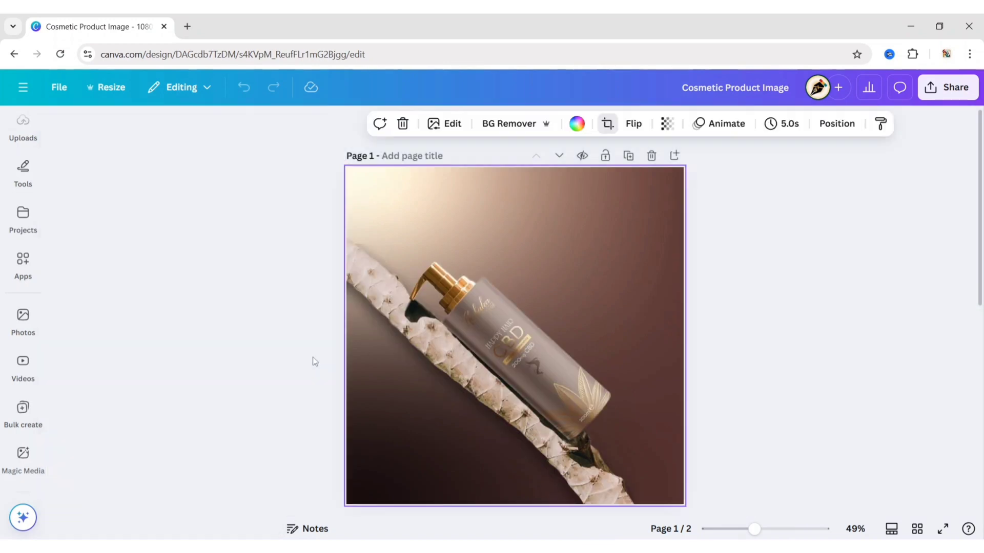
Step: Search the graphics for "transparent bubble" and add the plain clear bubble to the page
mouse_move(26, 258)
scroll(28, 253, "up", 4)
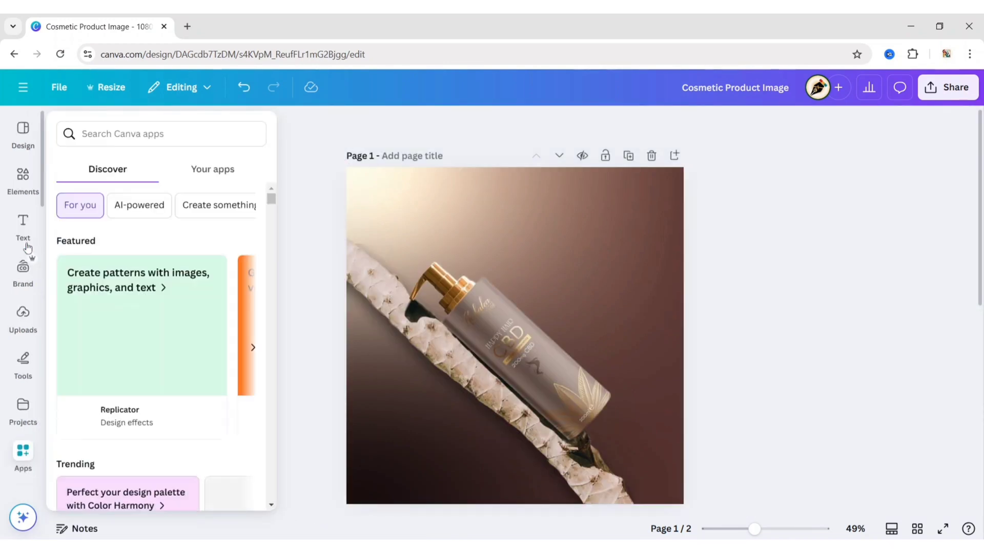
left_click(23, 180)
left_click(103, 137)
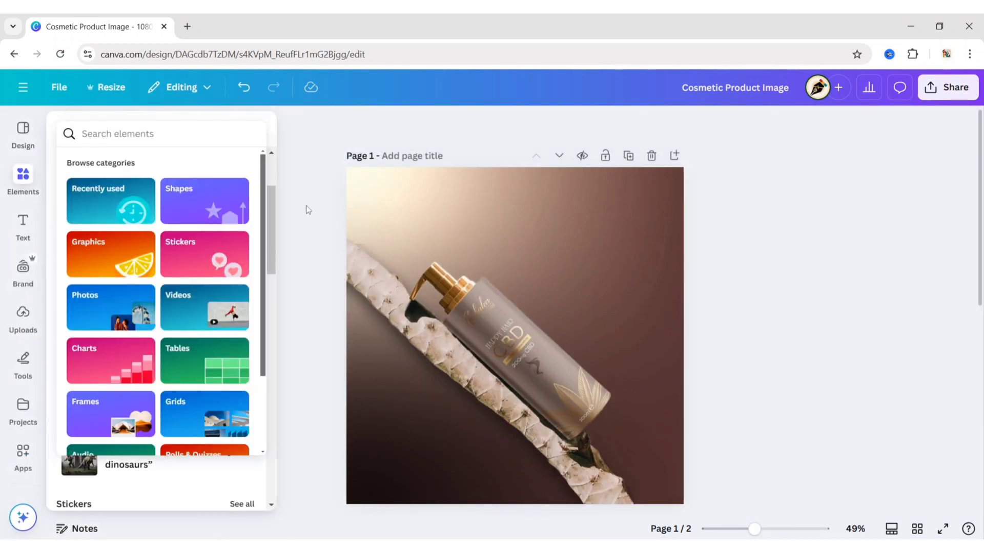
type("transparent bubble")
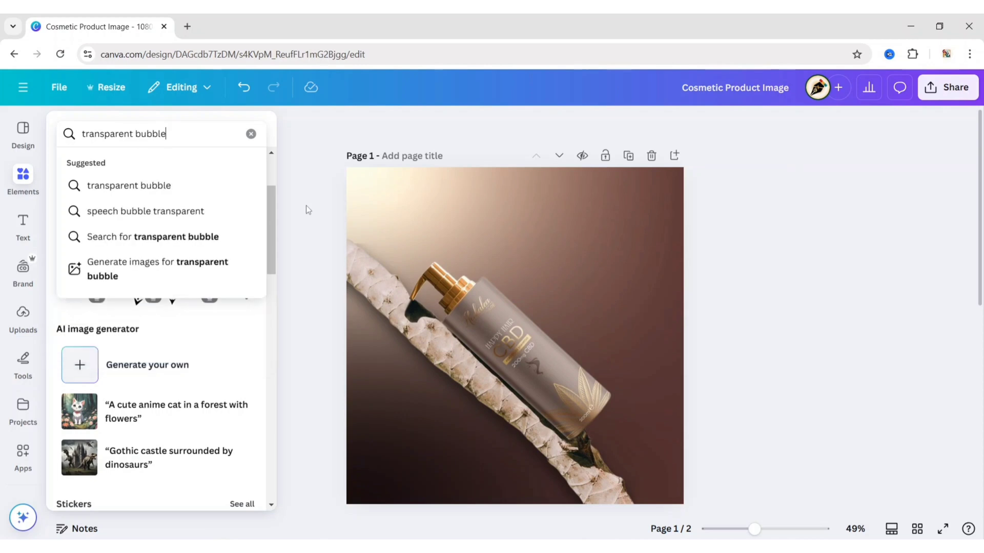
key("Return")
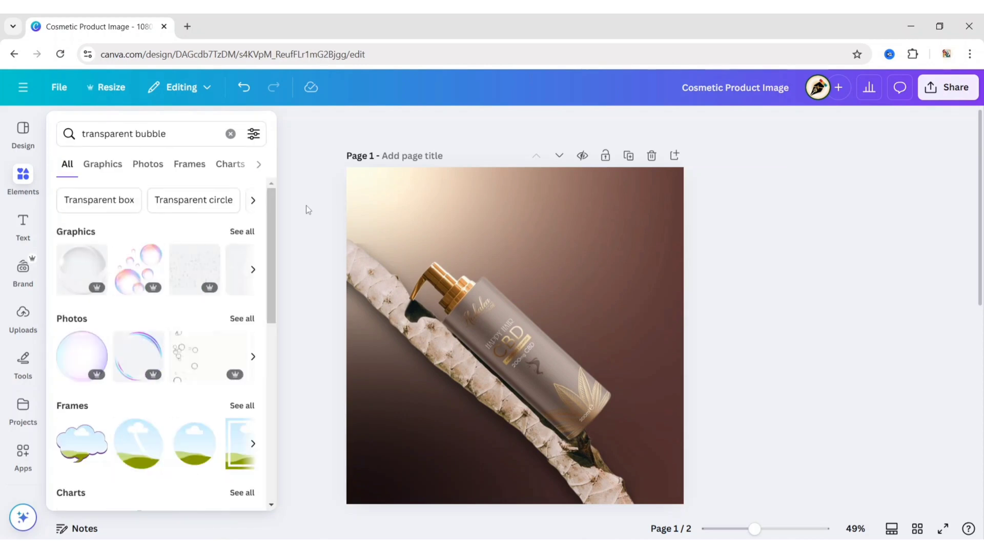
left_click(102, 168)
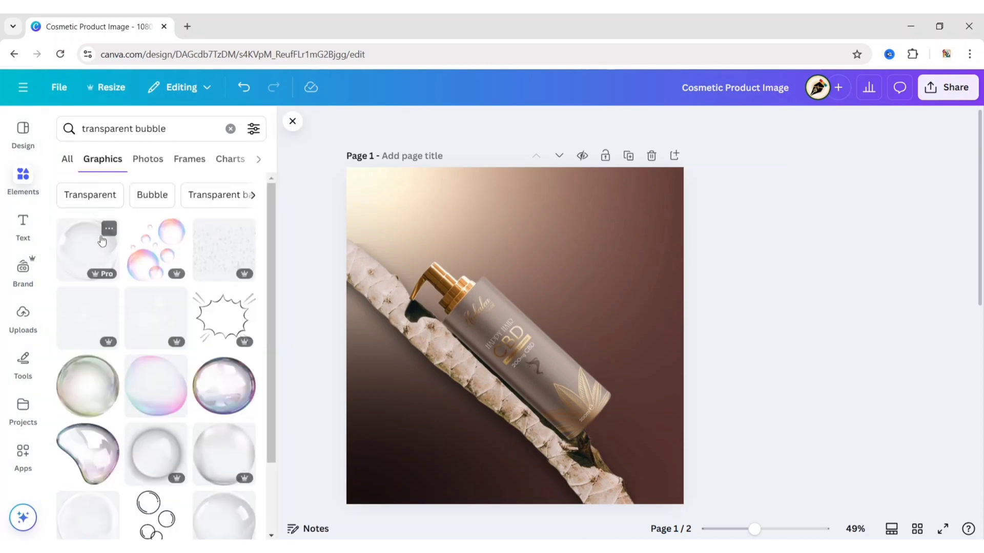
left_click(83, 254)
left_click(292, 121)
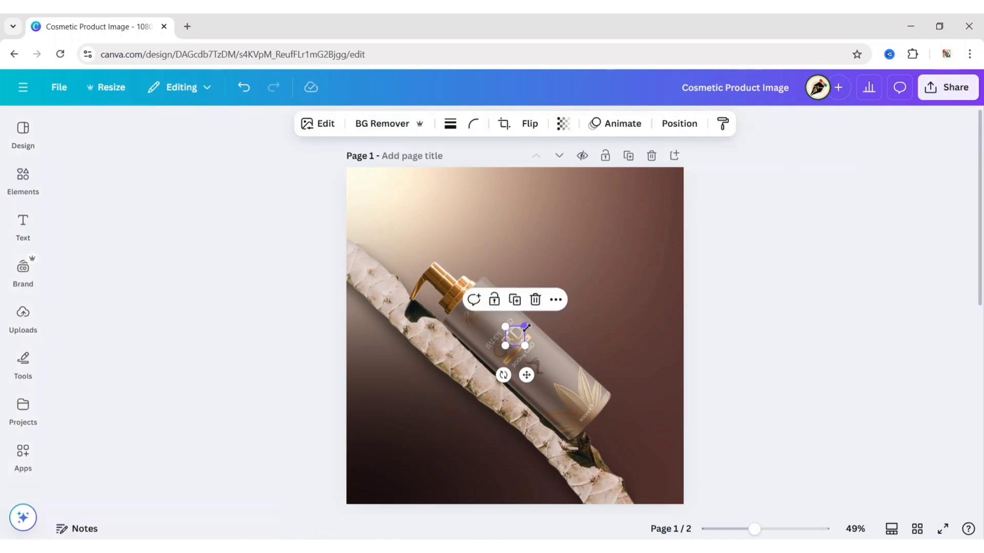
Step: Enlarge the bubble to about a third of the page width and place it against the bottle's upper right side
left_click_drag(524, 326, 600, 267)
left_click_drag(540, 305, 524, 286)
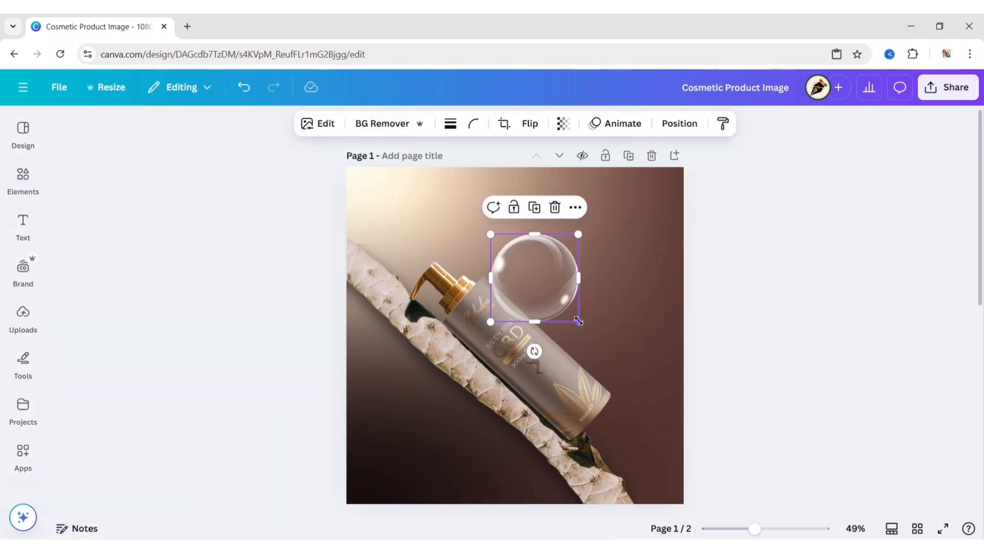
left_click_drag(578, 322, 604, 347)
left_click_drag(550, 305, 554, 296)
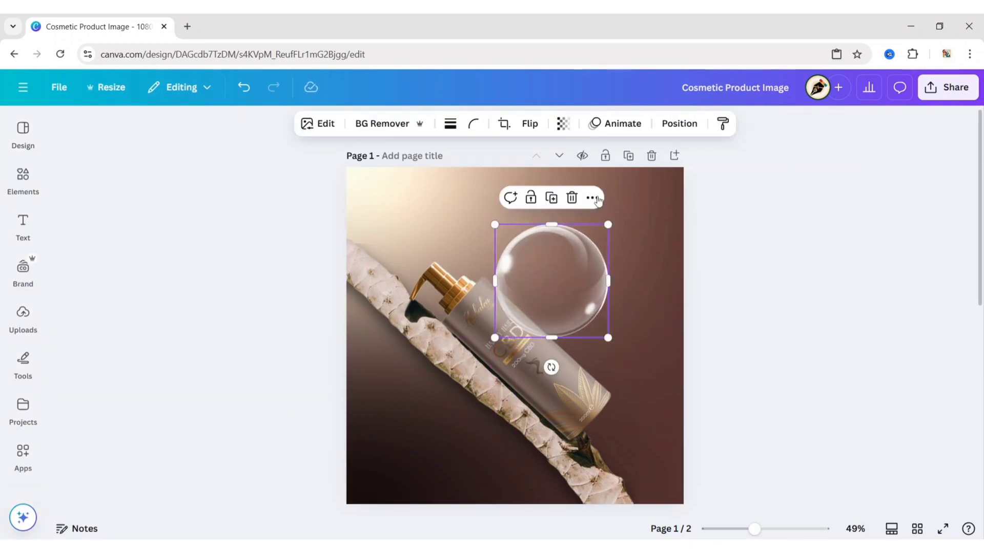
left_click_drag(608, 225, 614, 220)
left_click_drag(567, 293, 562, 291)
left_click_drag(491, 219, 495, 223)
Step: Duplicate the large bubble, shrink the copy and place it to the right of the bottle's base
left_click(551, 196)
left_click_drag(559, 280, 589, 379)
left_click_drag(533, 324, 568, 357)
left_click_drag(580, 388, 629, 404)
left_click_drag(594, 359, 597, 361)
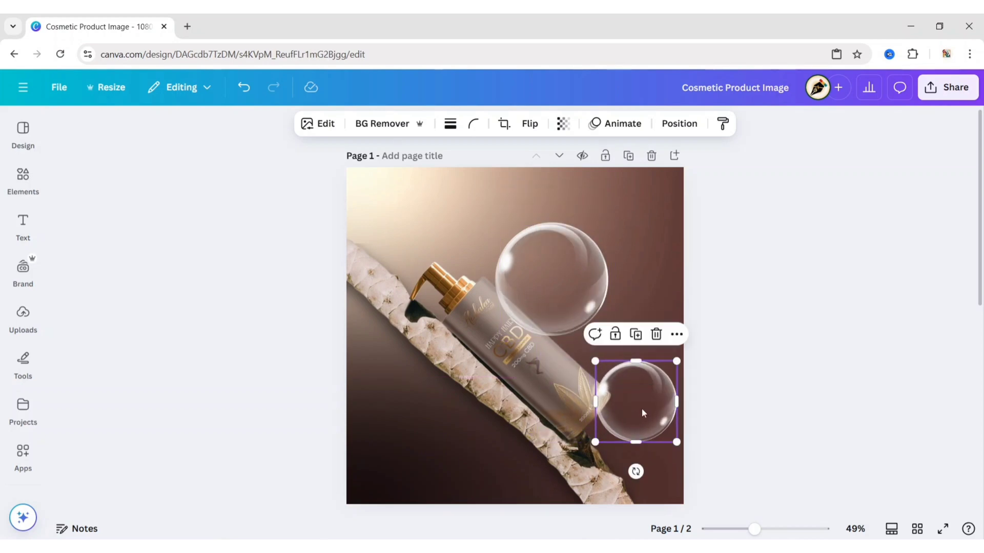
Step: Place a slightly smaller bubble copy at the lower left edge of the branch
left_click_drag(640, 412, 455, 427)
left_click(636, 335)
left_click_drag(419, 378, 426, 385)
Step: Duplicate the lower-left bubble, shrink the copy and fine-tune its position against that bubble's upper left edge
left_click(463, 357)
left_click_drag(477, 424, 434, 373)
left_click_drag(388, 413, 398, 402)
left_click_drag(430, 376, 420, 384)
left_click_drag(420, 383, 417, 379)
left_click_drag(388, 346, 401, 357)
left_click_drag(431, 391, 431, 387)
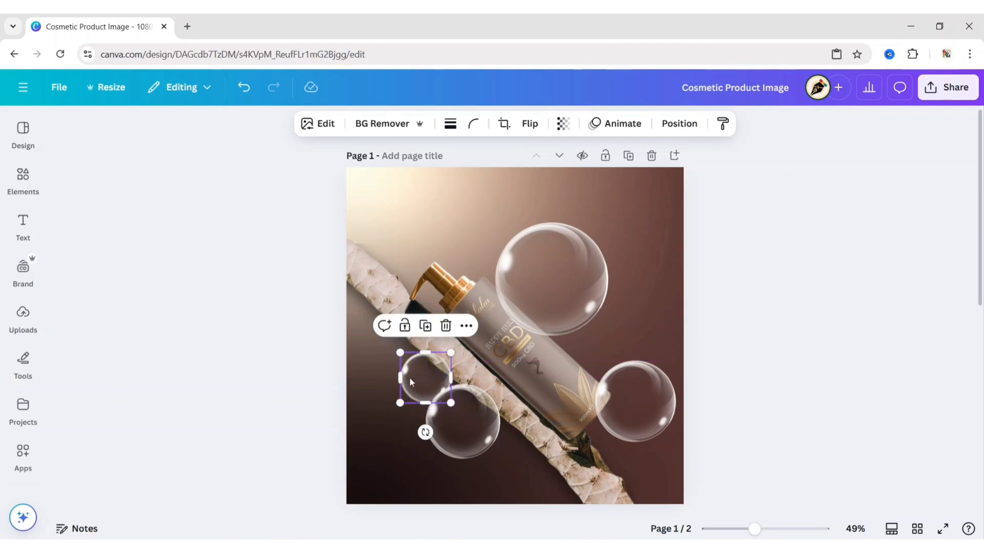
key("Down")
key("Down")
key("Down")
key("Down")
key("Down")
key("Left")
key("Left")
key("Left")
left_click(429, 379)
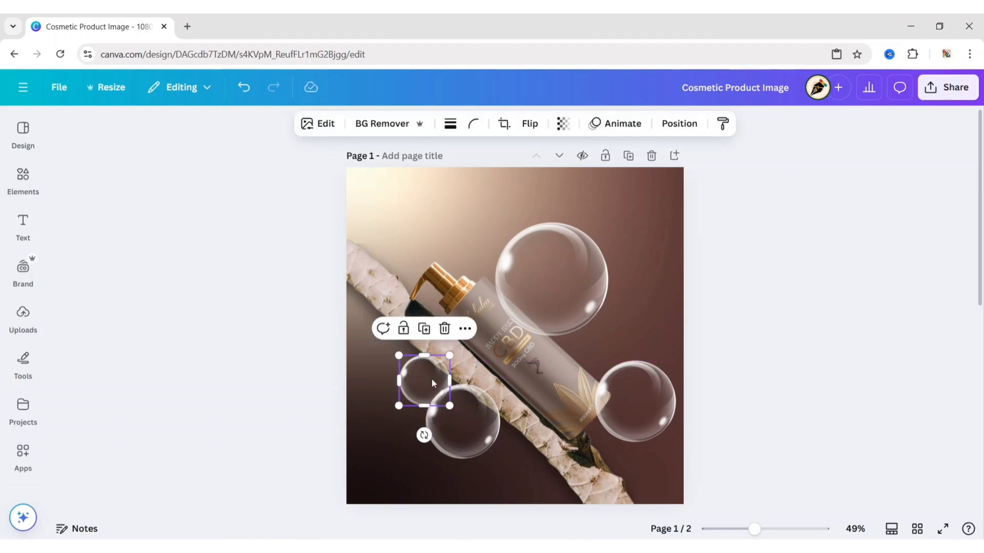
Step: Move the smallest lower-left bubble and the large upper bubble one layer backward each
left_click(678, 123)
left_click(235, 194)
left_click(543, 277)
left_click(244, 199)
left_click(258, 129)
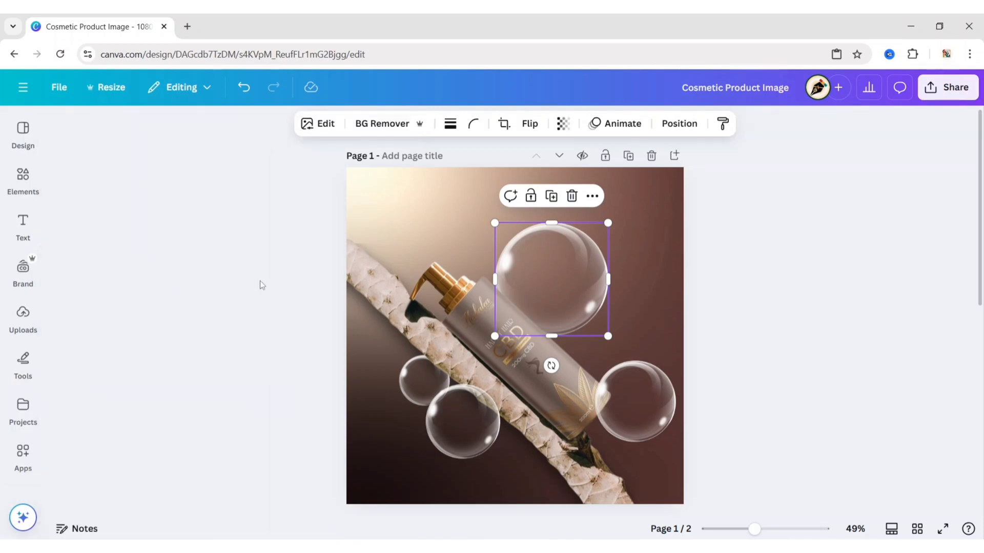
left_click(259, 282)
Step: Duplicate a bubble at tiny size and place two such copies along the large bubble's upper edge
left_click(464, 430)
key("ctrl+d")
left_click_drag(468, 435, 558, 376)
left_click_drag(522, 405, 578, 253)
key("ctrl+d")
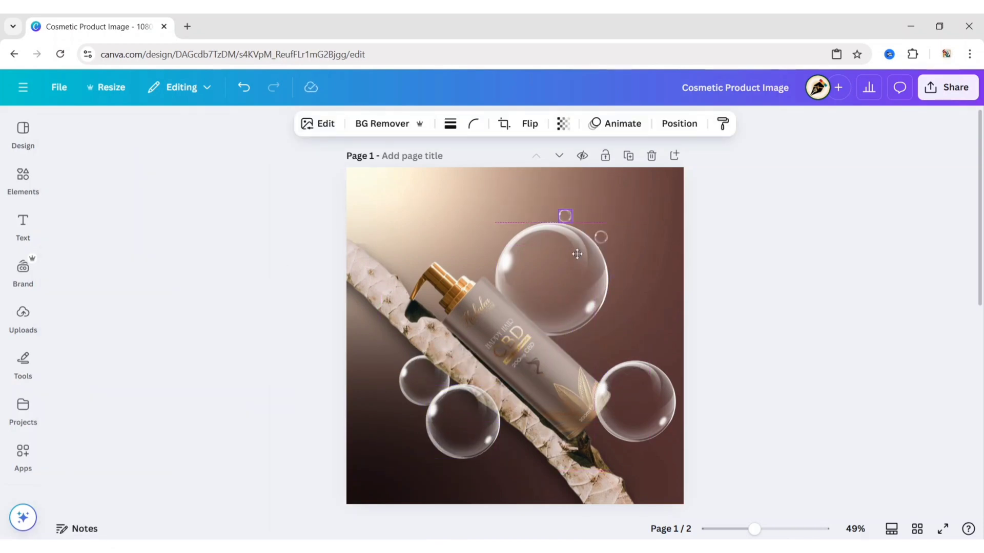
left_click_drag(571, 210, 572, 215)
Step: Place a tiny bubble over the lower bottle and a slightly larger copy at the large bubble's lower edge
left_click_drag(571, 250, 565, 395)
key("ctrl+d")
left_click_drag(548, 367, 536, 384)
left_click_drag(548, 370, 564, 348)
Step: Scatter tiny bubble copies beside the lower-right bubble, beneath the lower-left bubble and left of the branch
left_click(565, 310)
left_click_drag(666, 494, 400, 277)
left_click(676, 395)
left_click(666, 405)
left_click(441, 434)
Step: Place a small bubble copy over the branch's upper end and two smaller ones above the pump
left_click(382, 326)
left_click_drag(385, 248, 371, 267)
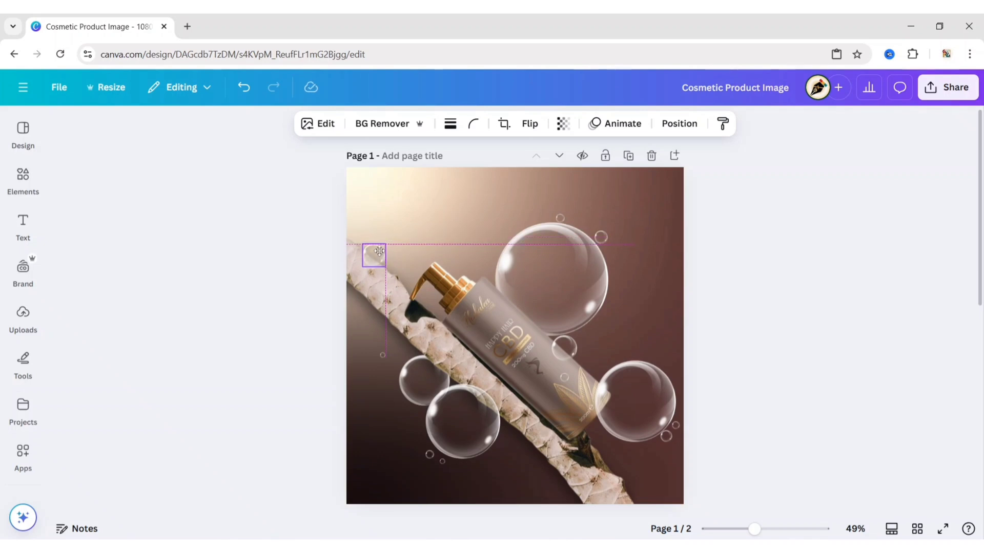
left_click(374, 217)
left_click_drag(390, 300, 437, 252)
left_click_drag(414, 222, 424, 213)
mouse_move(442, 242)
left_mouse_down()
mouse_move(441, 229)
mouse_move(432, 255)
left_mouse_up()
left_click(430, 161)
left_click_drag(413, 226, 415, 223)
left_click_drag(433, 252, 458, 255)
left_click_drag(441, 227, 458, 262)
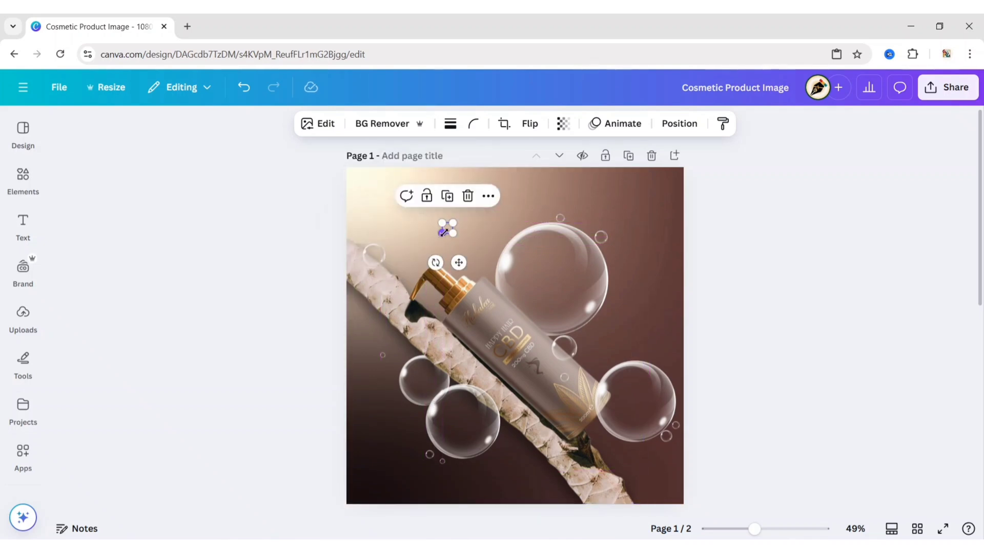
left_click(297, 202)
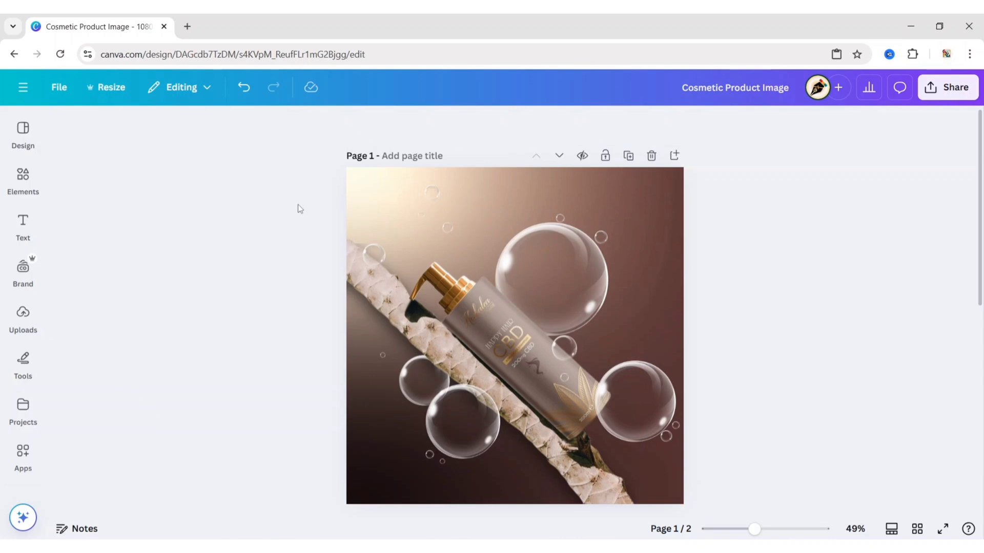
Step: Search the photos for "coconut" and place the whole-and-halved coconut image inside the large upper bubble
left_click(23, 179)
left_click(226, 127)
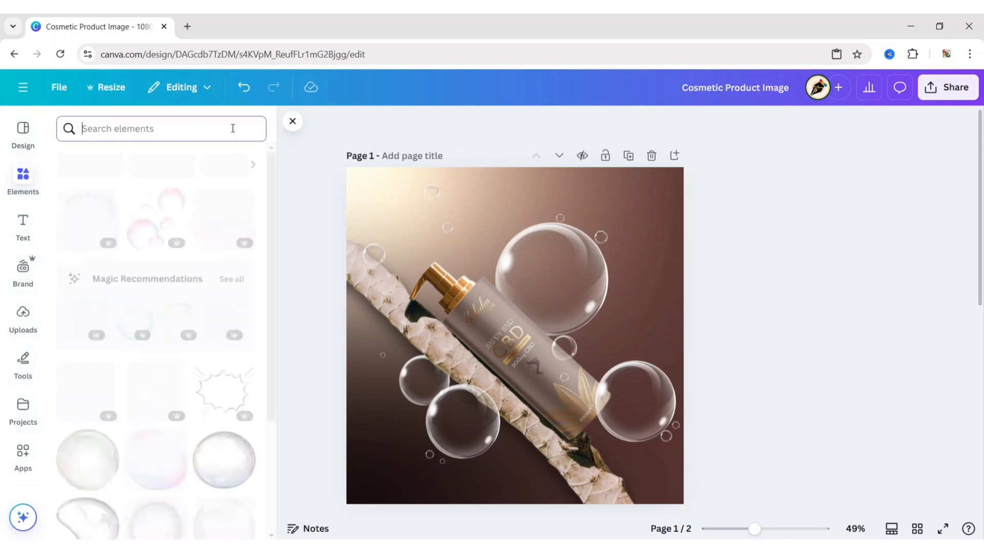
type("coconut")
key("Return")
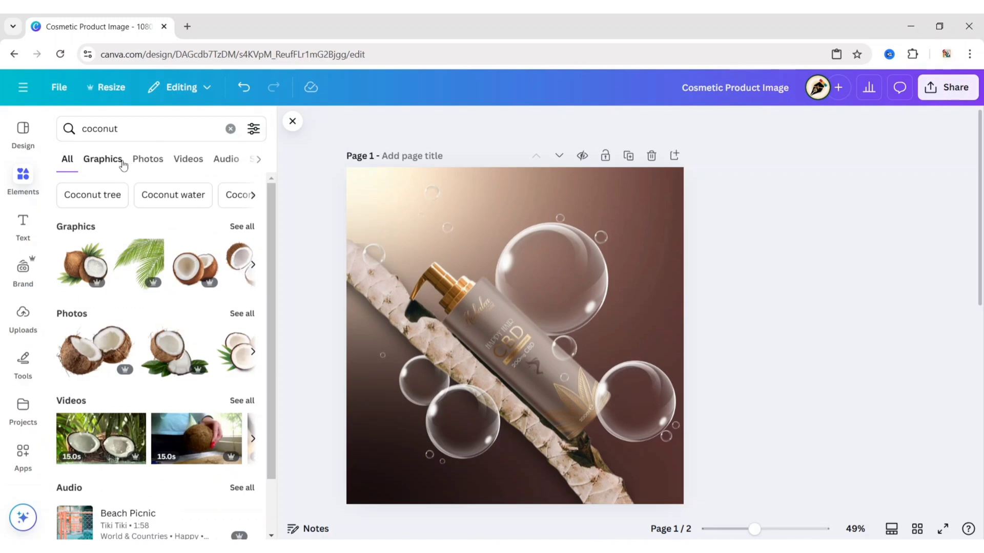
left_click(147, 164)
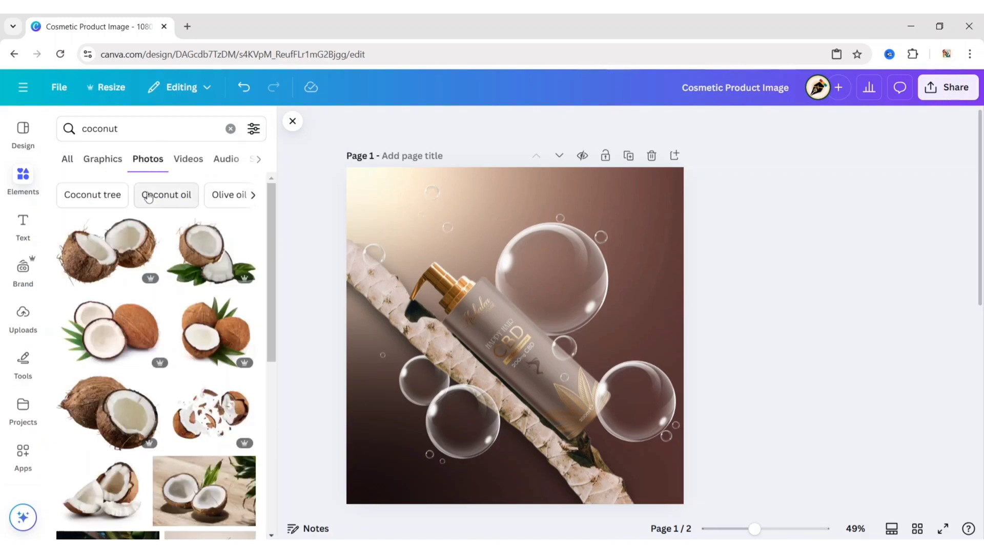
left_click(114, 417)
left_click_drag(519, 336, 556, 286)
left_click(306, 217)
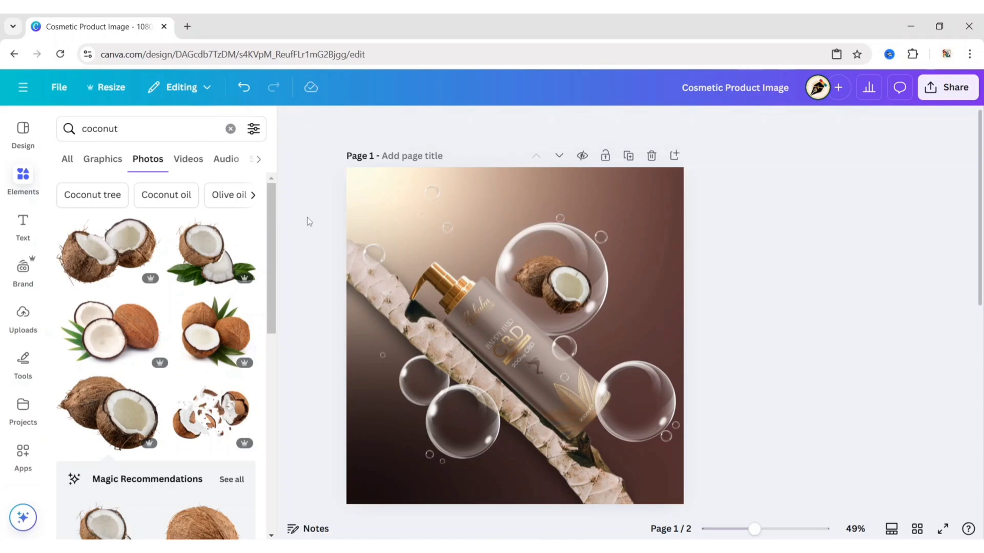
Step: Search the photos for "turmeric leaf" and place the green leaf cutout inside the bubble beside the bottle's base
left_click(231, 129)
type("turmeric lea")
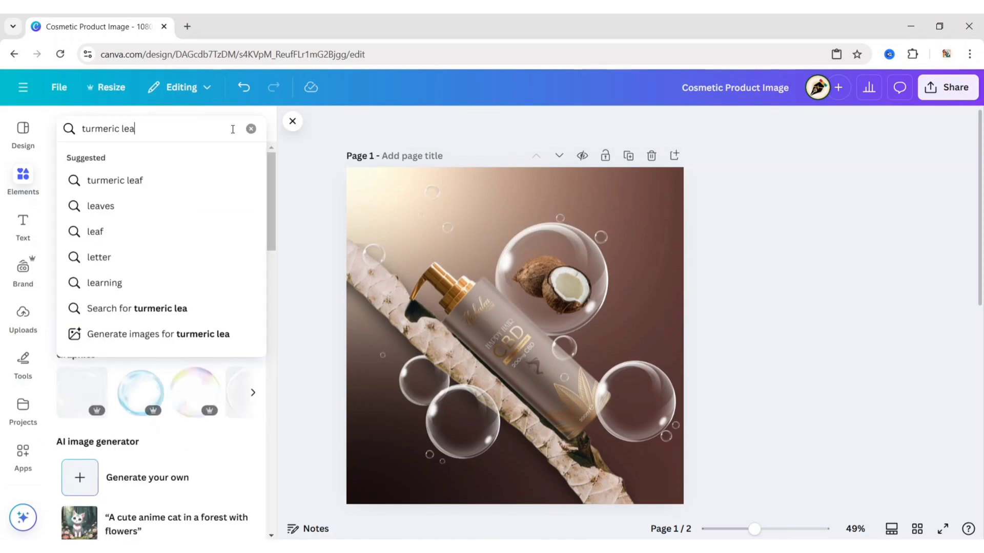
type("f")
key("Return")
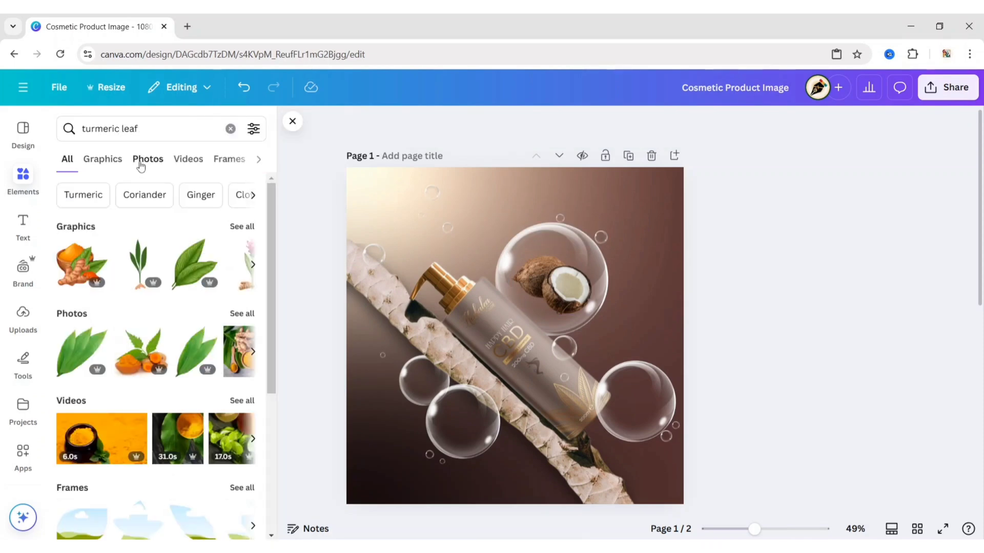
left_click(147, 160)
scroll(143, 308, "down", 5)
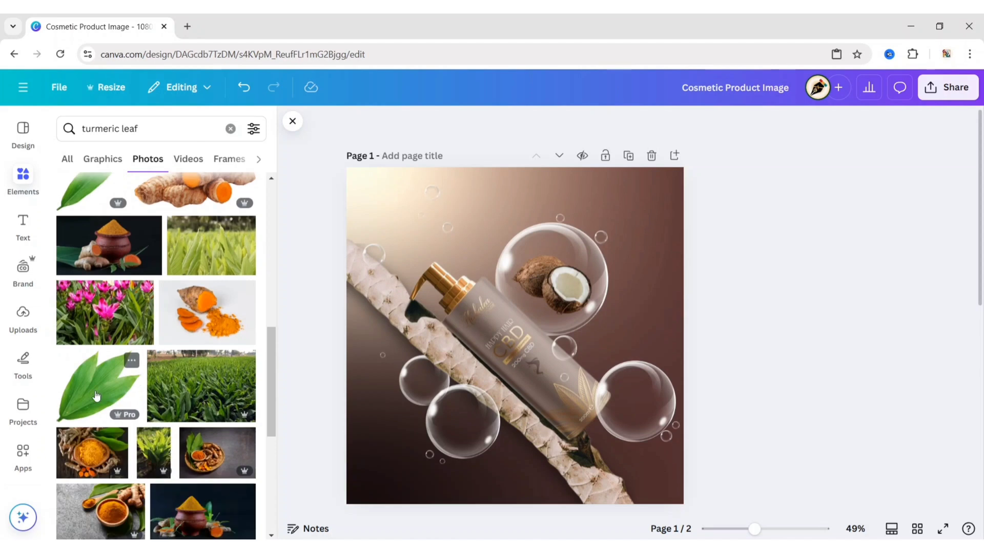
left_click(102, 455)
left_click_drag(512, 336, 629, 406)
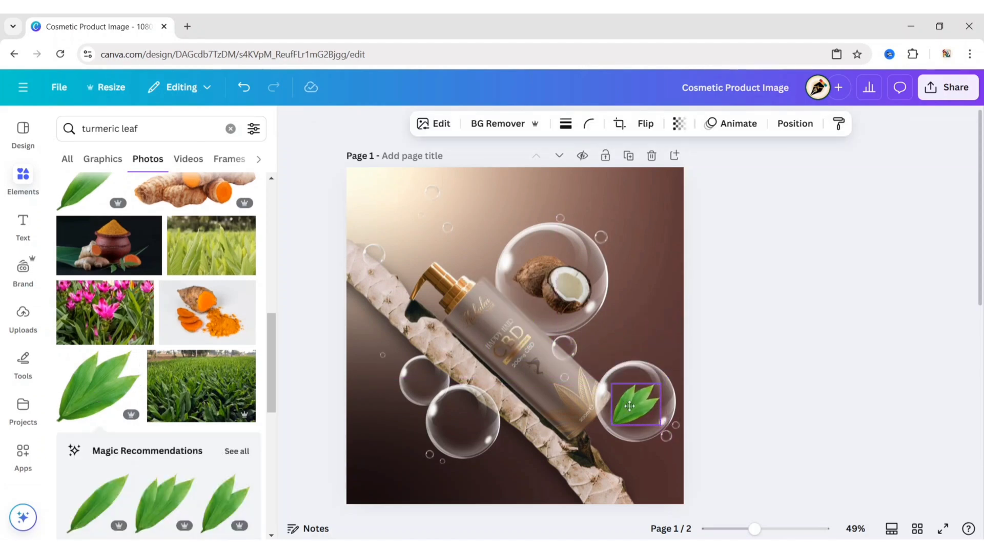
left_click(318, 360)
Step: Search the photos for "argon oil" and place the brown nut image with leaves inside the larger lower-left bubble
left_click(230, 129)
type("argon oil")
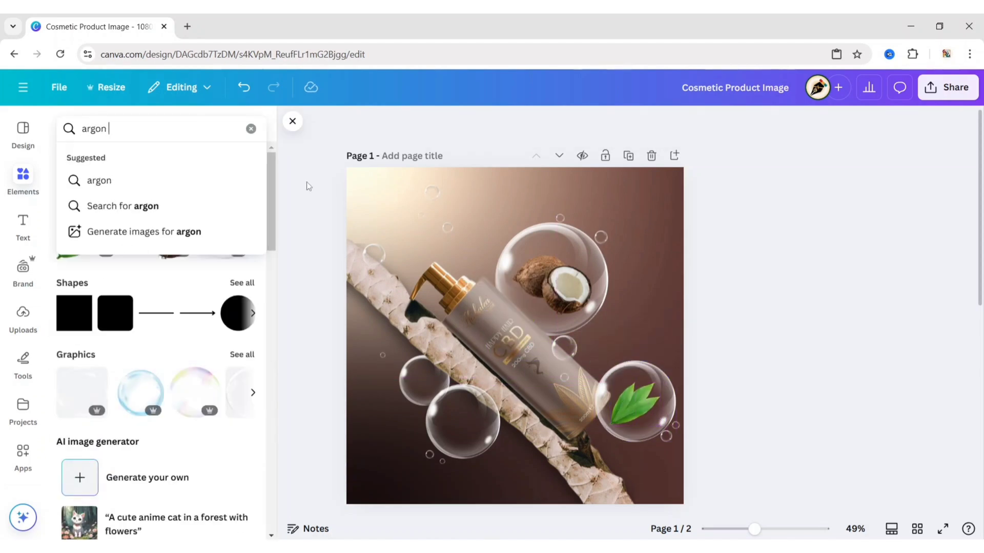
key("Return")
left_click(147, 159)
left_click(108, 257)
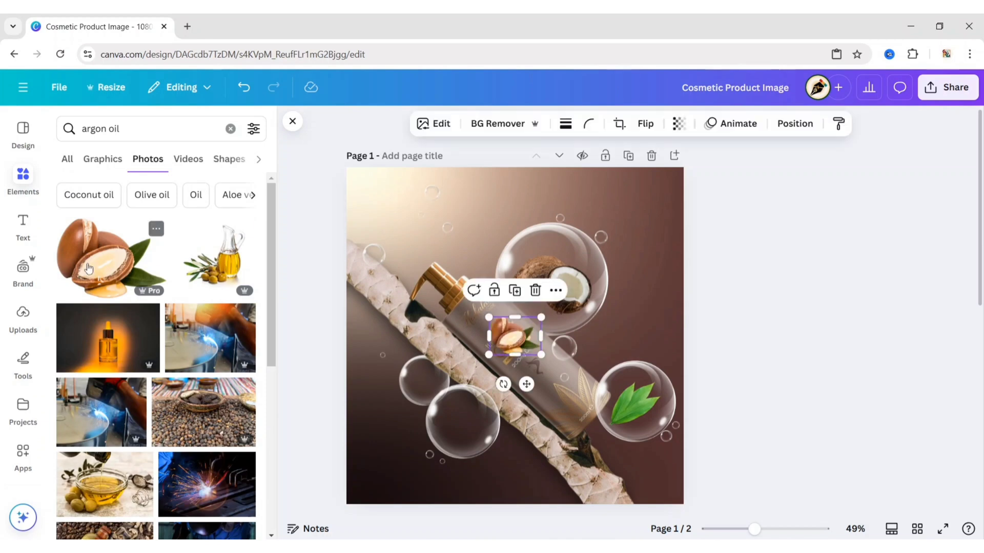
left_click_drag(521, 349, 465, 434)
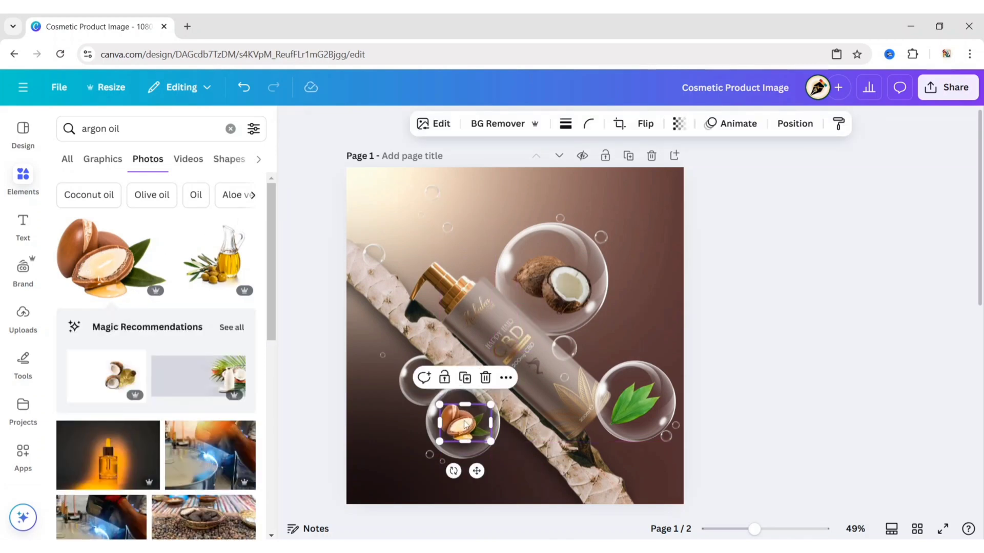
left_click(310, 363)
Step: Search the photos for "mustard flower" and place the yellow flower cluster inside the smaller lower-left bubble
left_click(230, 129)
type("mustar")
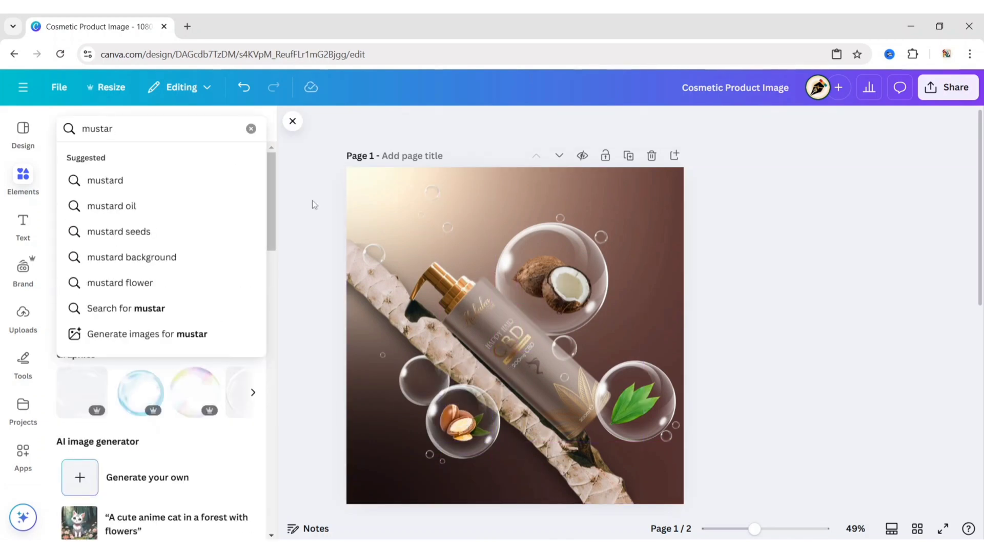
type("d flower")
key("Return")
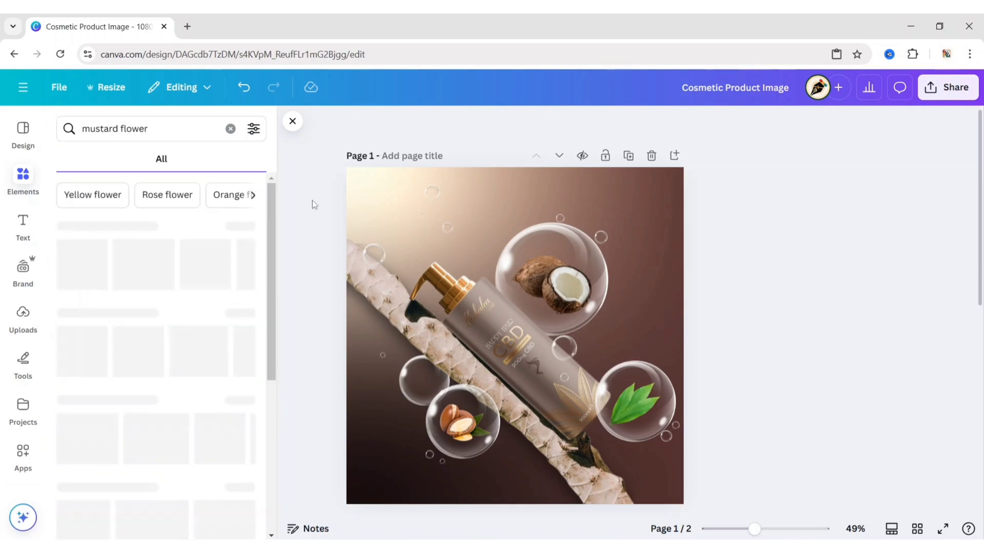
left_click(148, 159)
left_click(107, 330)
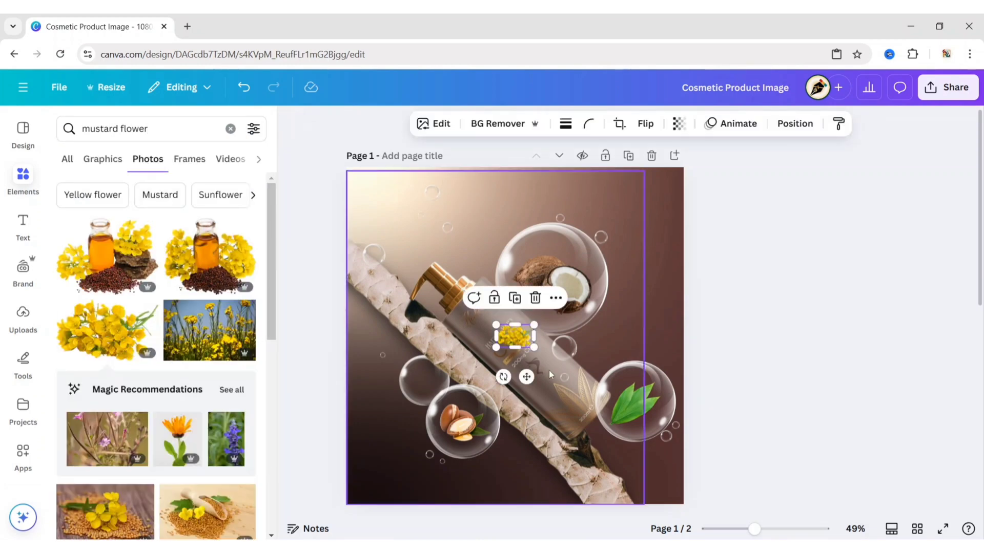
left_click_drag(513, 340, 439, 389)
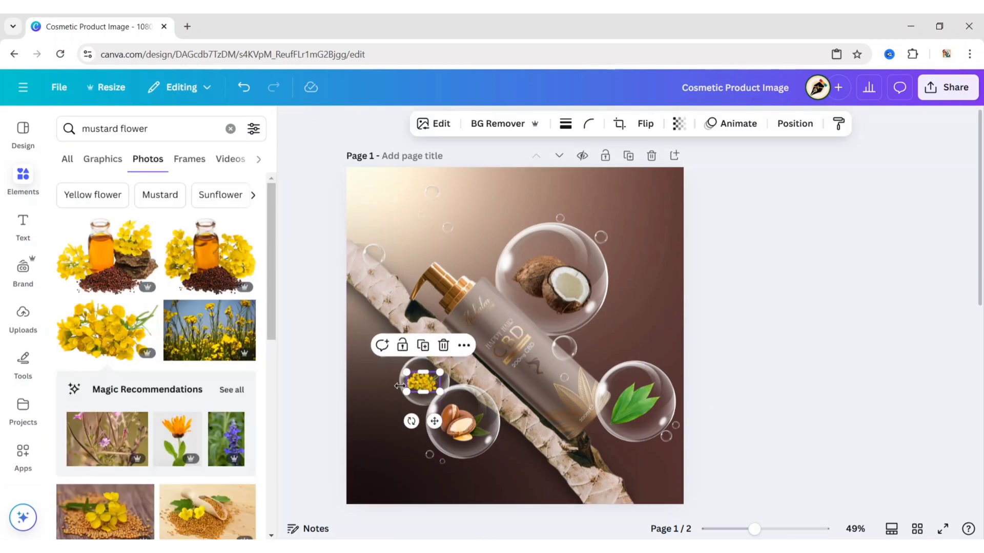
left_click(291, 131)
Step: Select the coconut, leaf, nut and mustard flower images together and send them to the back
left_click(574, 301)
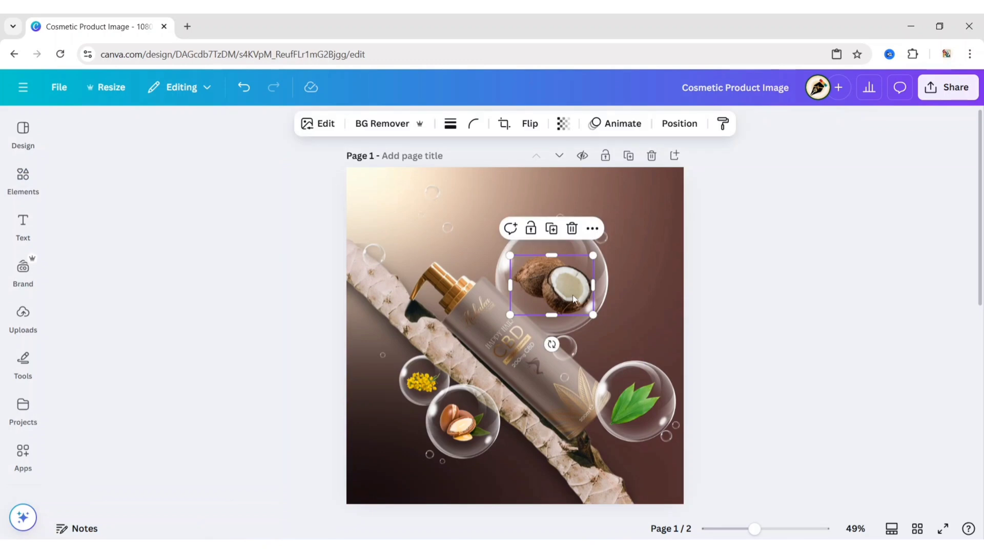
left_click(626, 402, "shift")
left_click(440, 407, "shift")
left_click(428, 384, "shift")
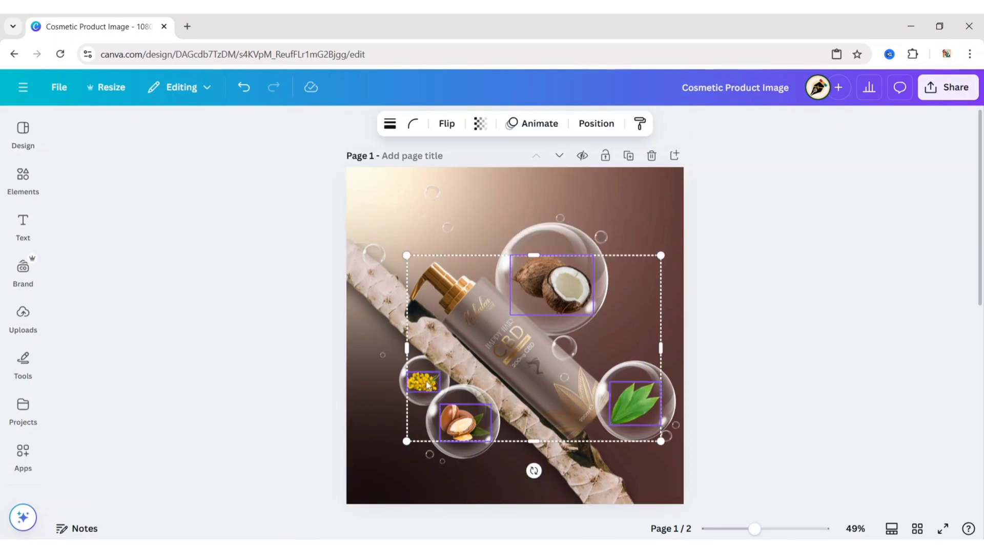
left_click(588, 124)
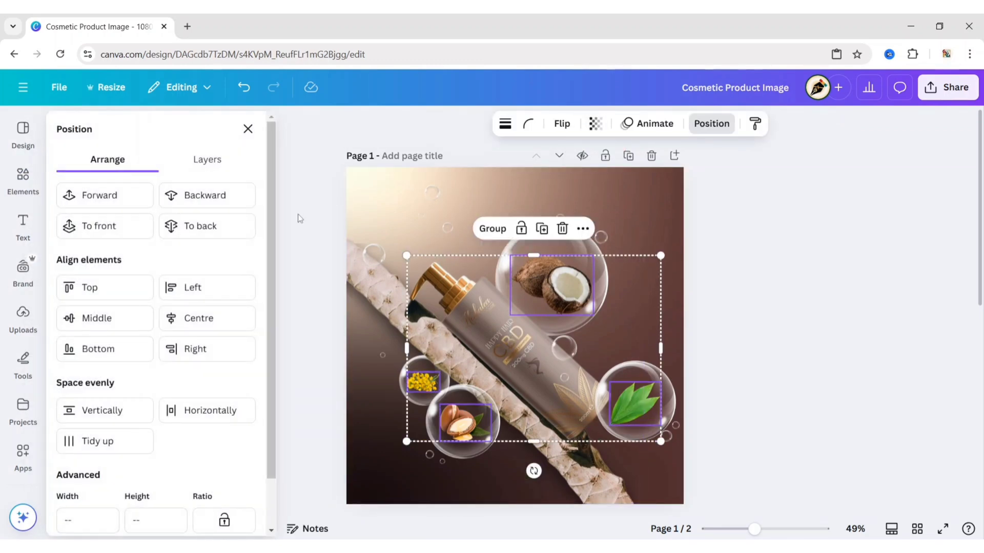
left_click(220, 230)
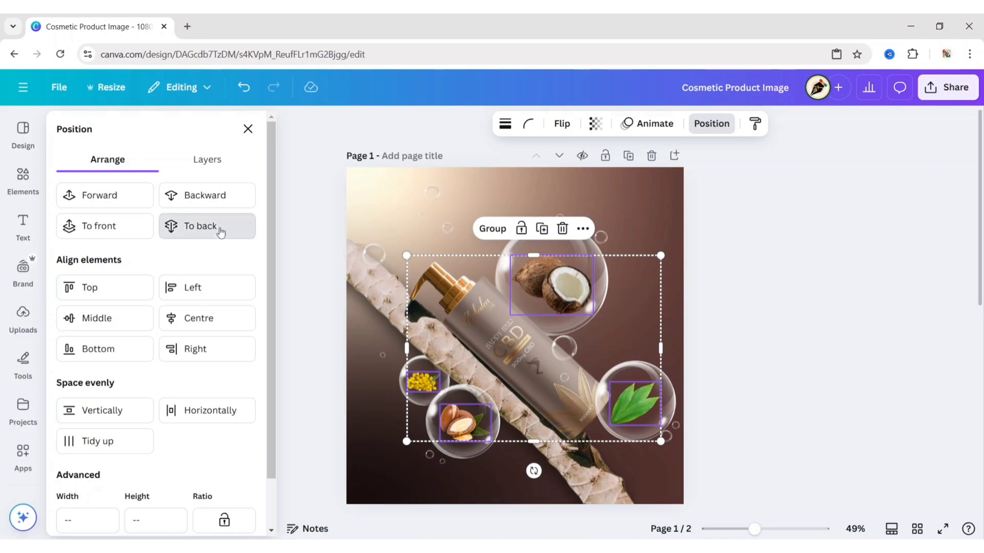
Step: Slightly lower the opacity of the four selected ingredient images
left_click(248, 129)
left_click(480, 126)
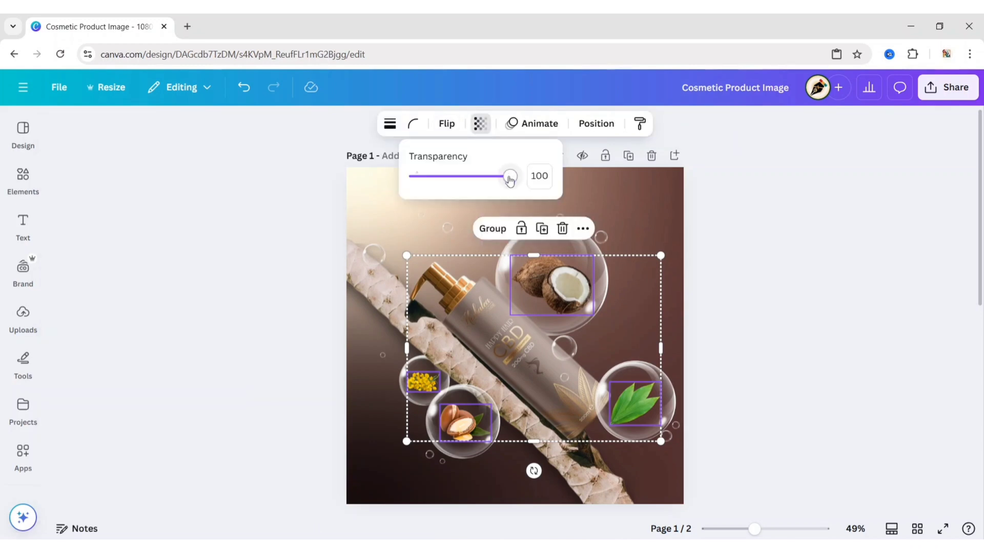
left_click_drag(510, 180, 496, 180)
left_click(239, 334)
Step: Search the graphics for "gold light glow" and add the round golden glow with a white centre
left_click(23, 179)
left_click(217, 130)
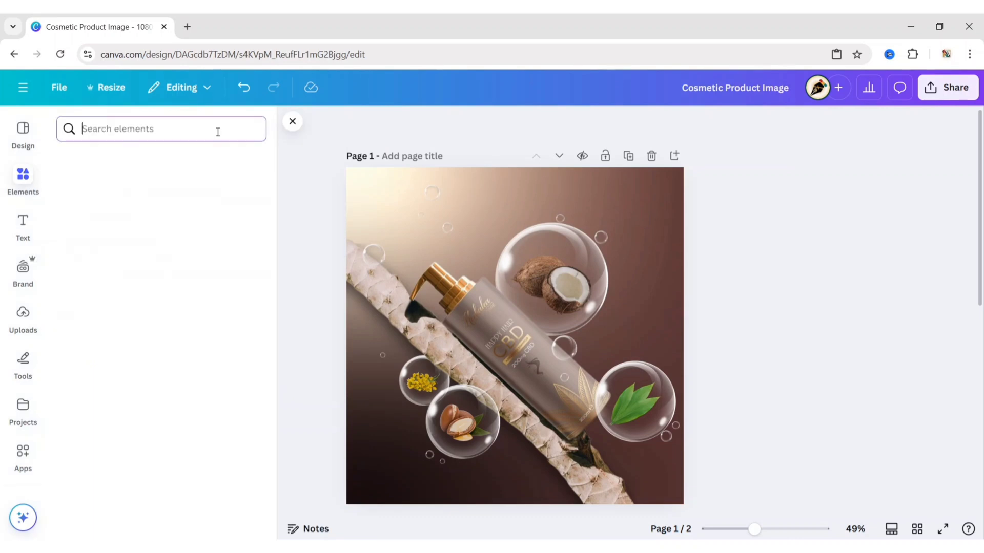
type("gold light glow")
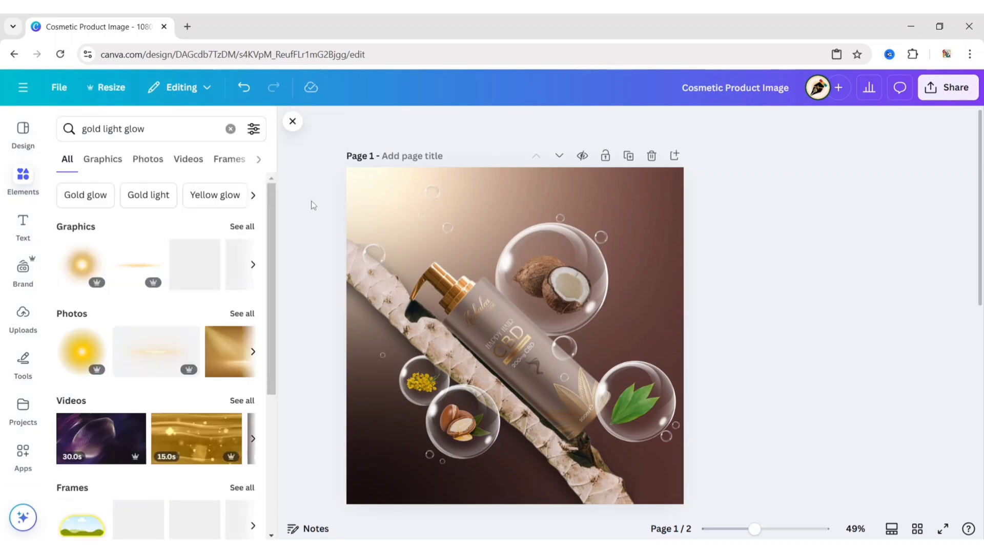
left_click(103, 160)
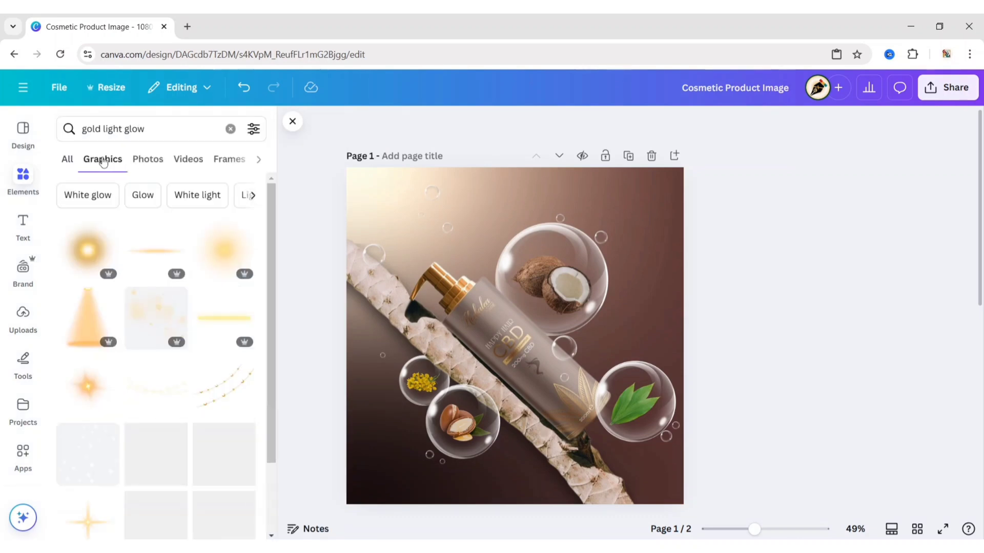
left_click(89, 249)
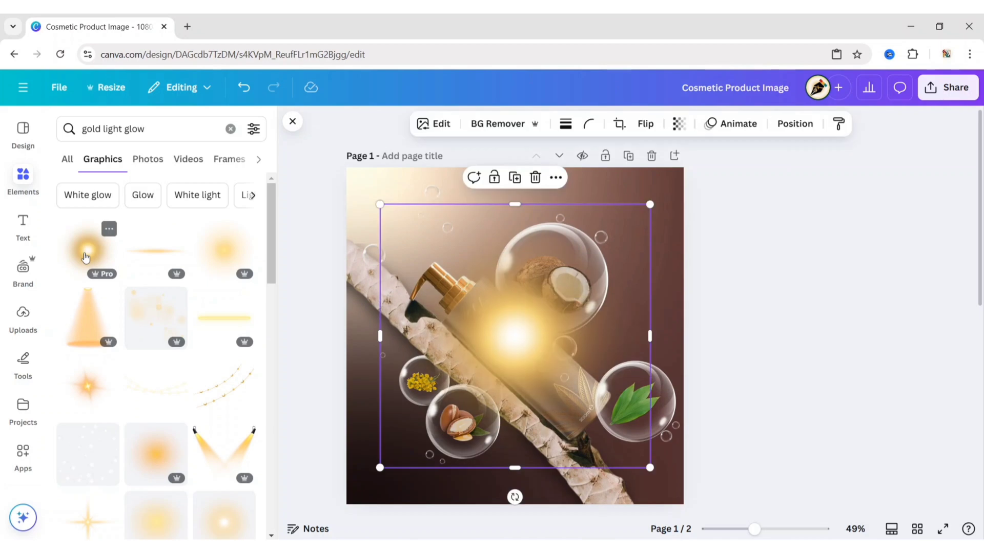
Step: Send the golden glow to the back and enlarge it to cover nearly the whole page behind the bottle
left_click(293, 122)
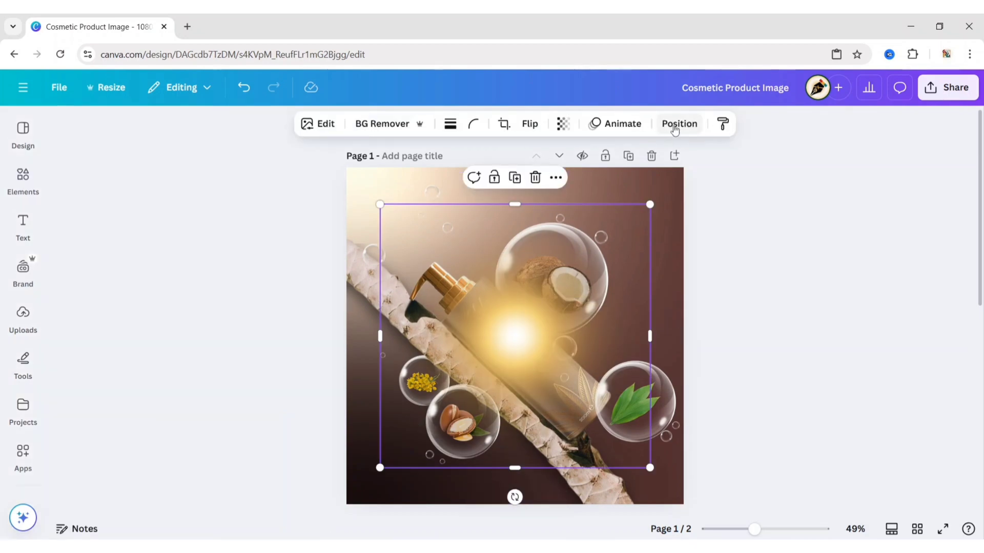
left_click(102, 163)
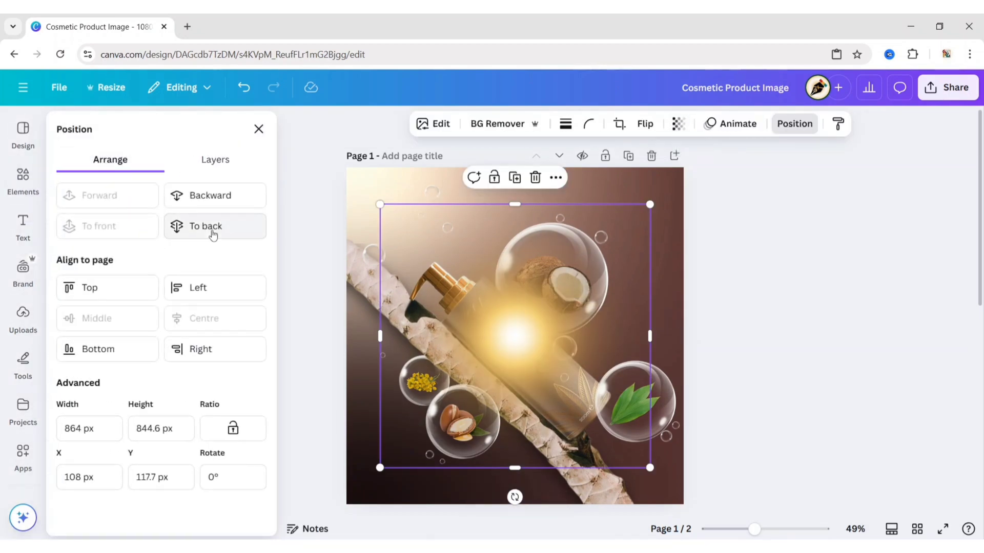
left_click(215, 226)
left_click(258, 129)
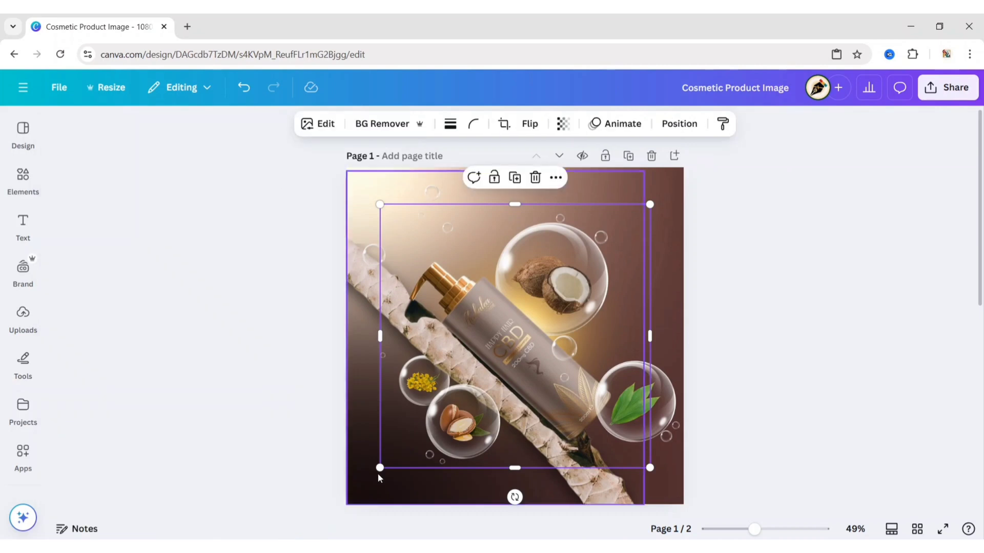
left_click_drag(380, 468, 319, 503)
left_click_drag(650, 204, 675, 179)
left_click_drag(639, 283, 643, 288)
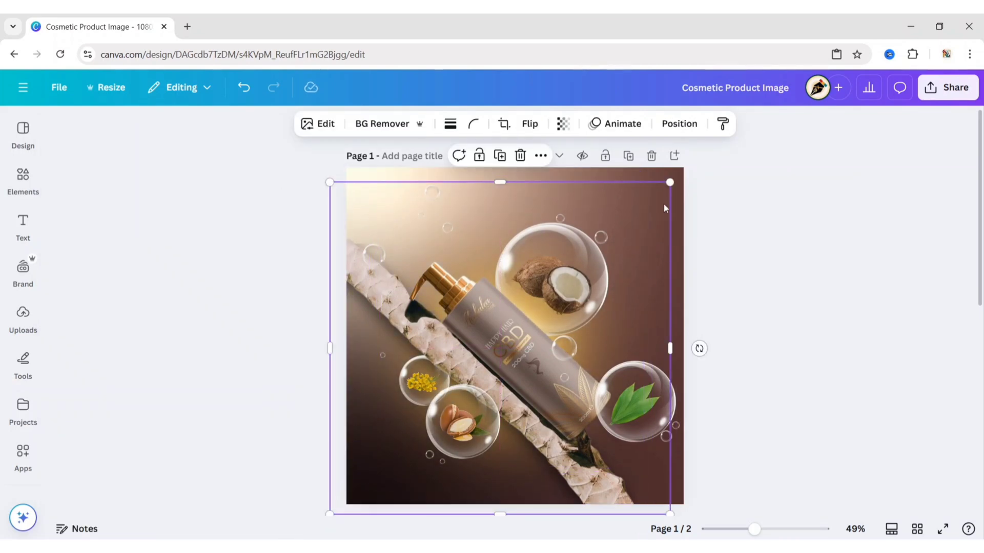
left_click(235, 281)
Step: Add the golden starburst glow from the Magic Recommendations and place it on the bottle's shoulder beside the pump
left_click(15, 179)
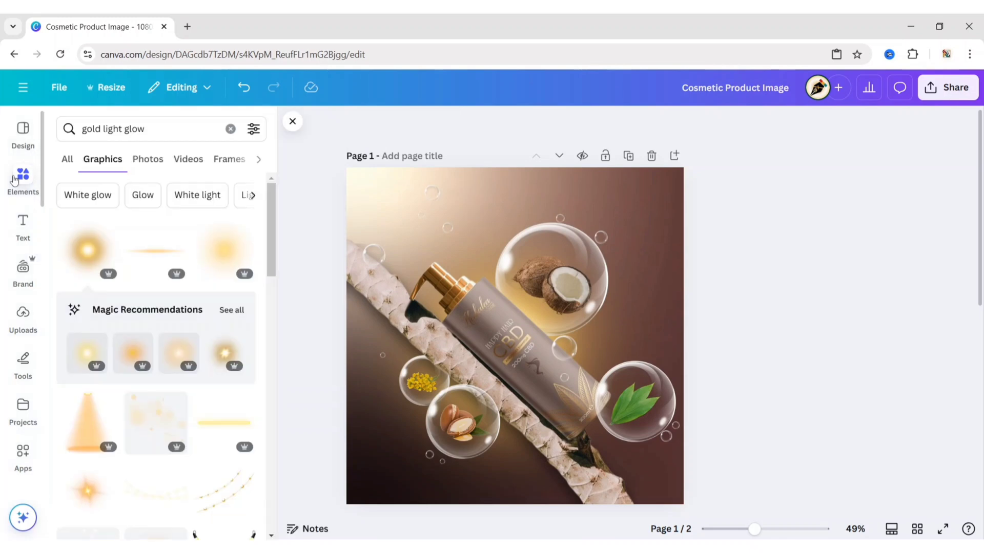
left_click(231, 313)
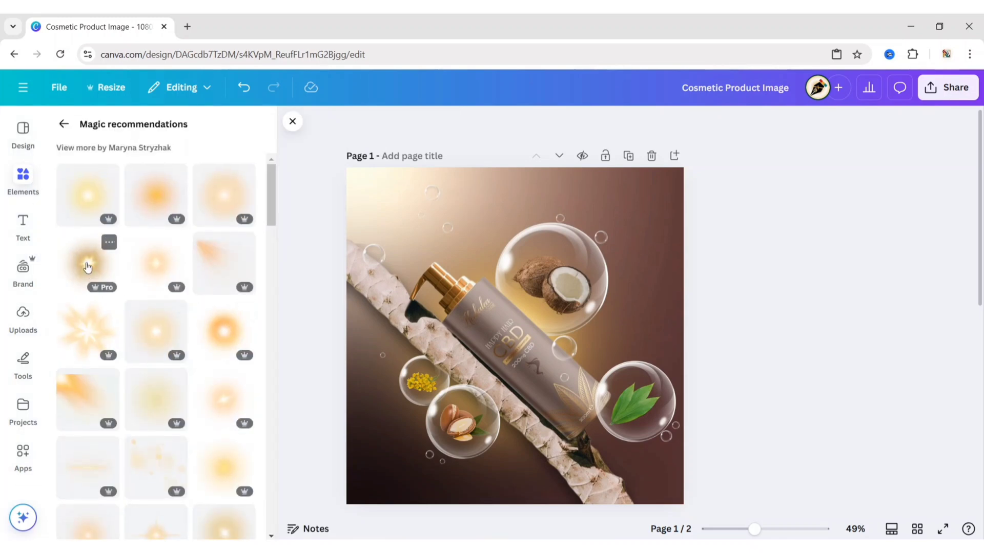
left_click(88, 266)
left_click(292, 123)
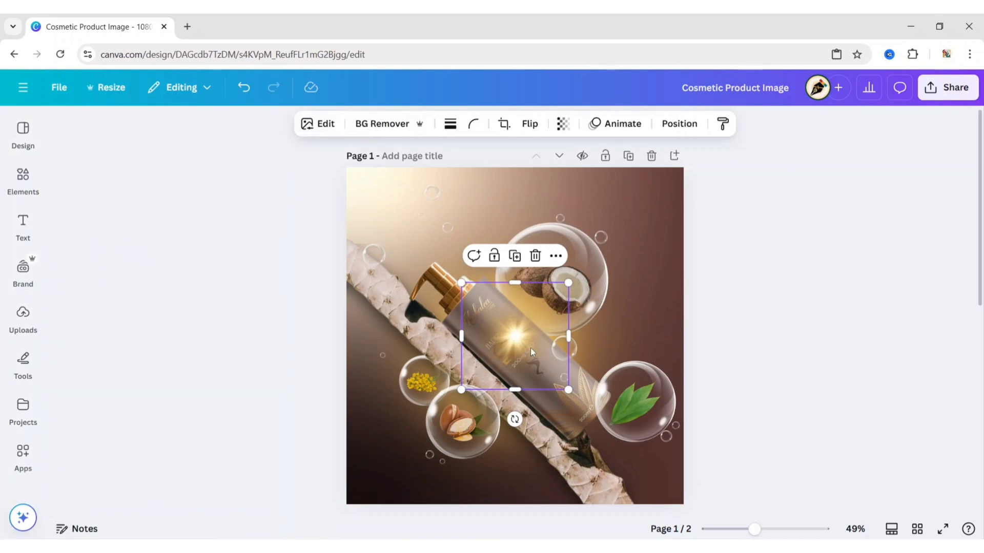
left_click_drag(514, 338, 493, 285)
left_click(395, 284)
left_click(282, 256)
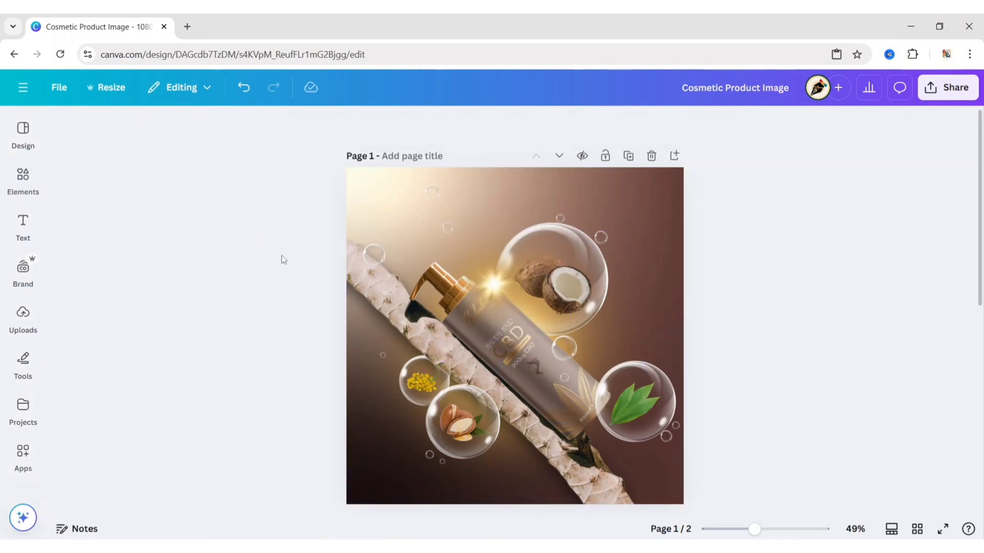
Step: Add a heading text reading "Coconut Oil"
left_click(23, 226)
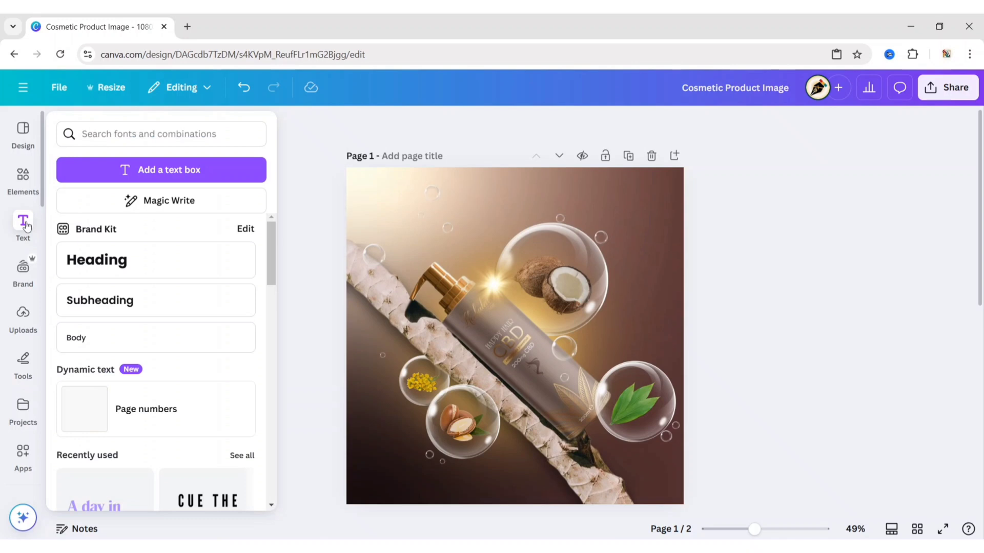
left_click(146, 263)
left_click(292, 122)
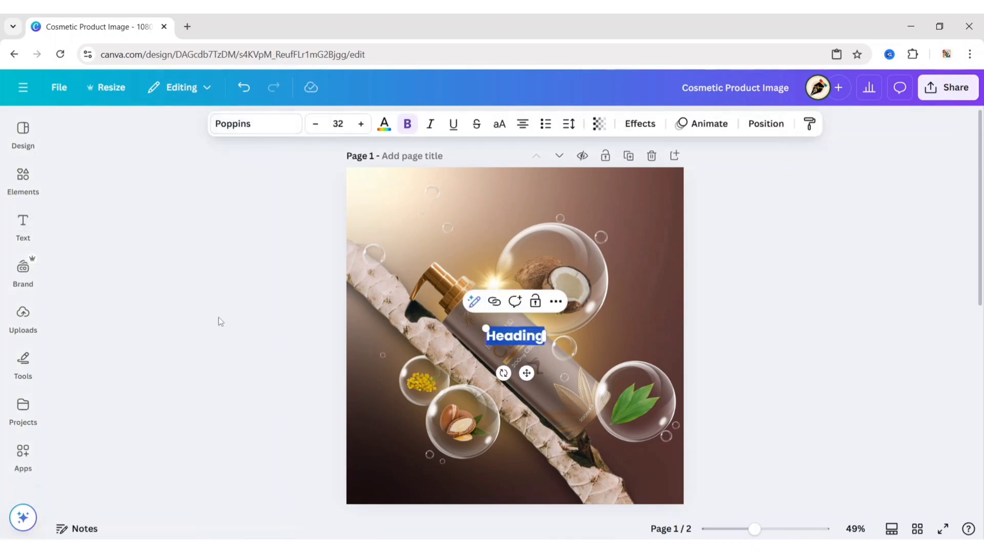
type("Coconut Oil")
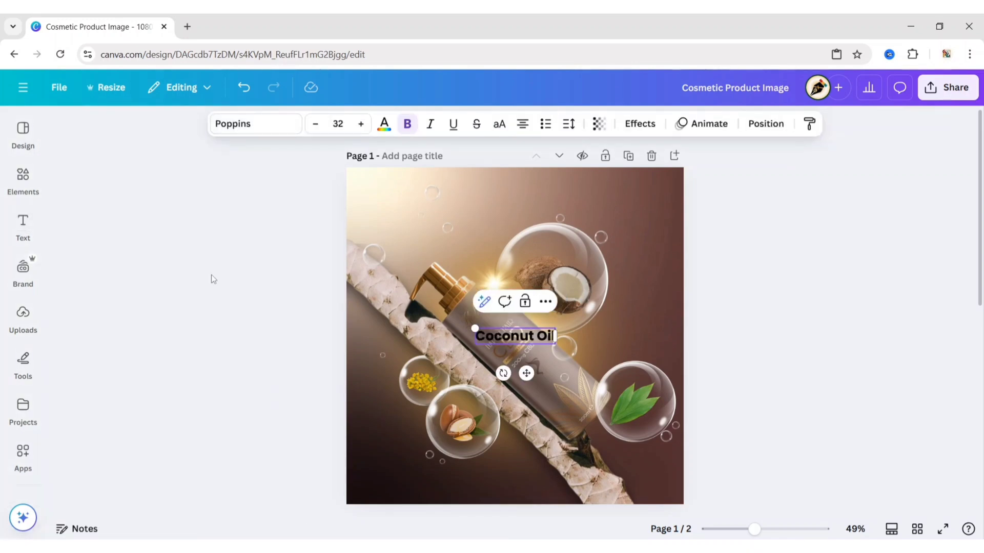
Step: Set the "Coconut Oil" heading in Lato Black at size 20
left_click(256, 124)
left_click(90, 281)
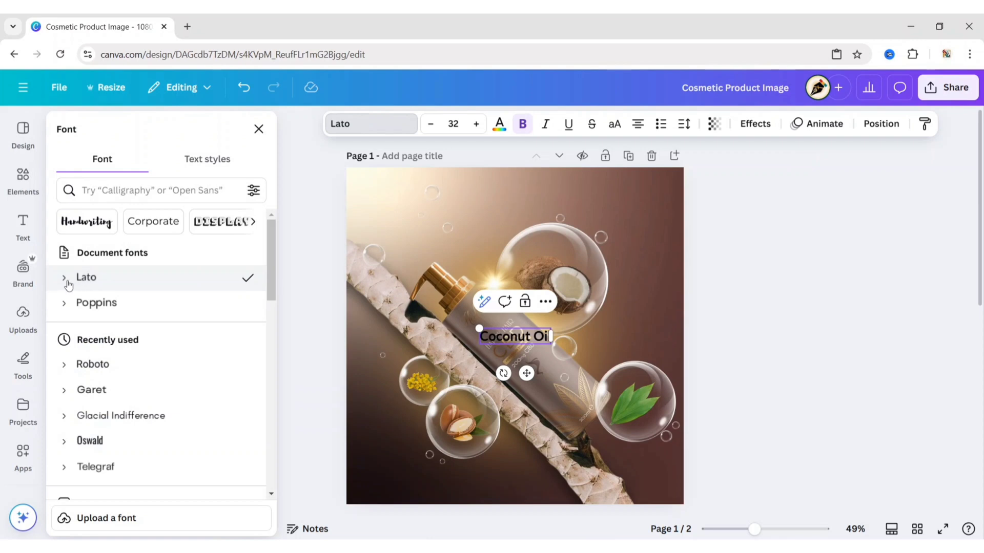
left_click(68, 284)
left_click(120, 405)
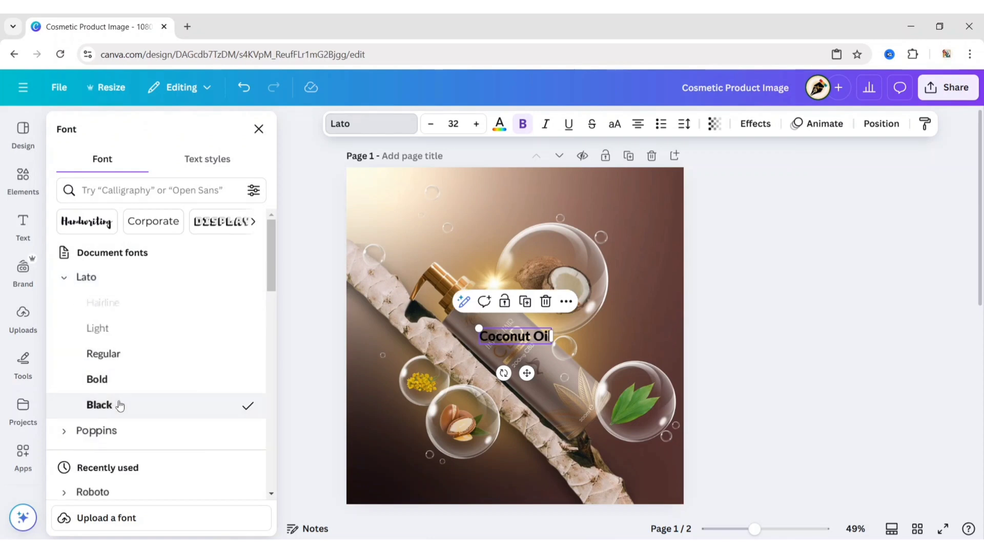
left_click(310, 258)
left_click(494, 340)
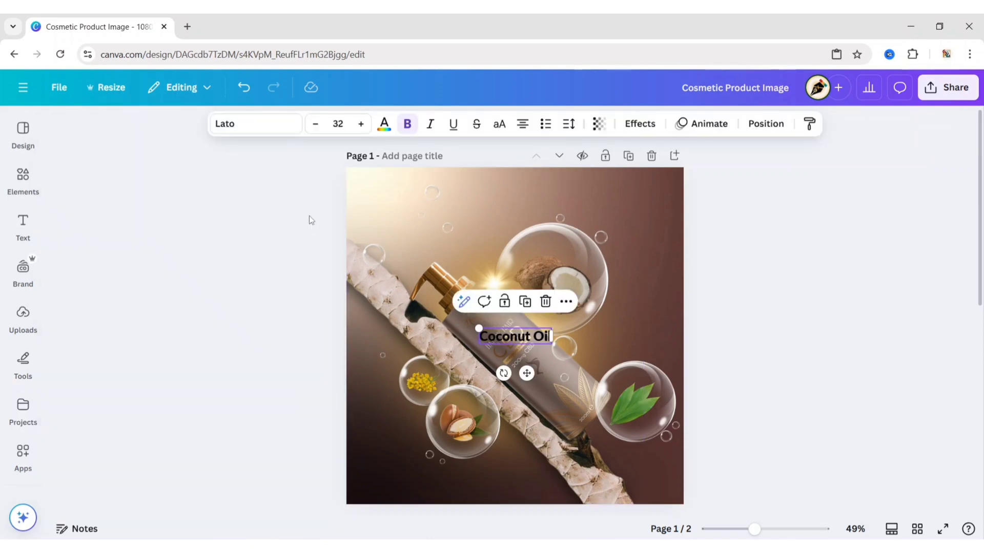
left_click(338, 122)
type("20")
left_click(279, 208)
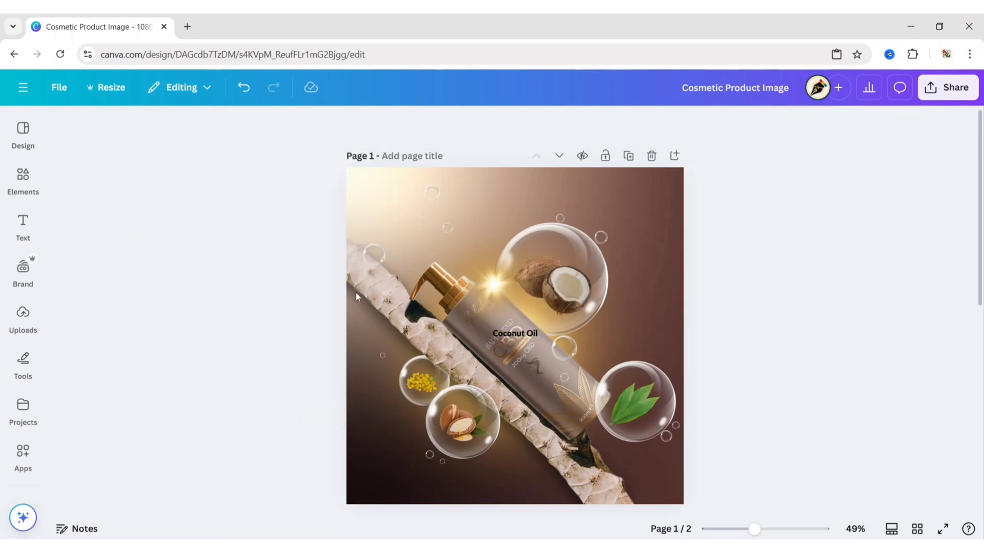
Step: Colour the "Coconut Oil" heading white and place it to the right of the coconut bubble
left_click(495, 336)
left_click(383, 125)
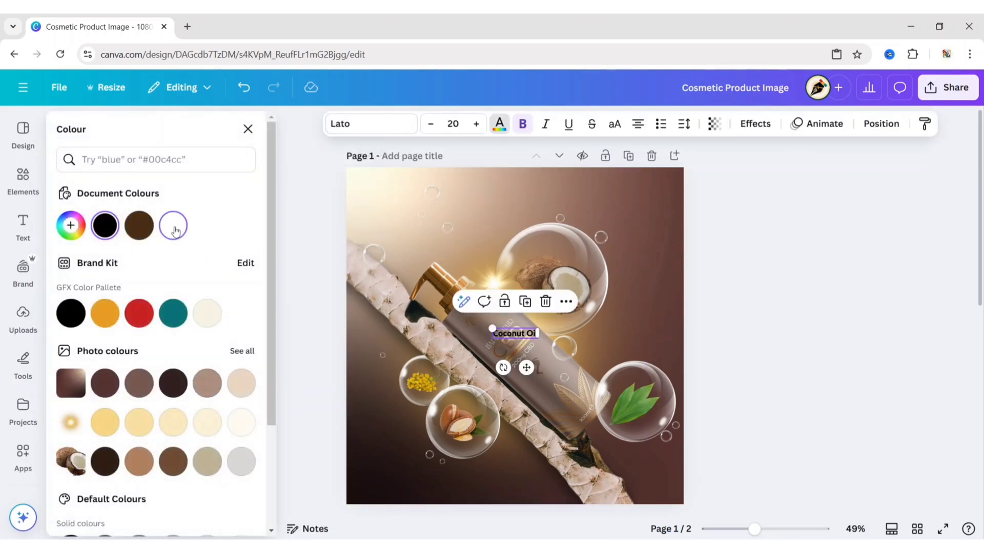
left_click(247, 129)
left_click_drag(527, 367, 655, 320)
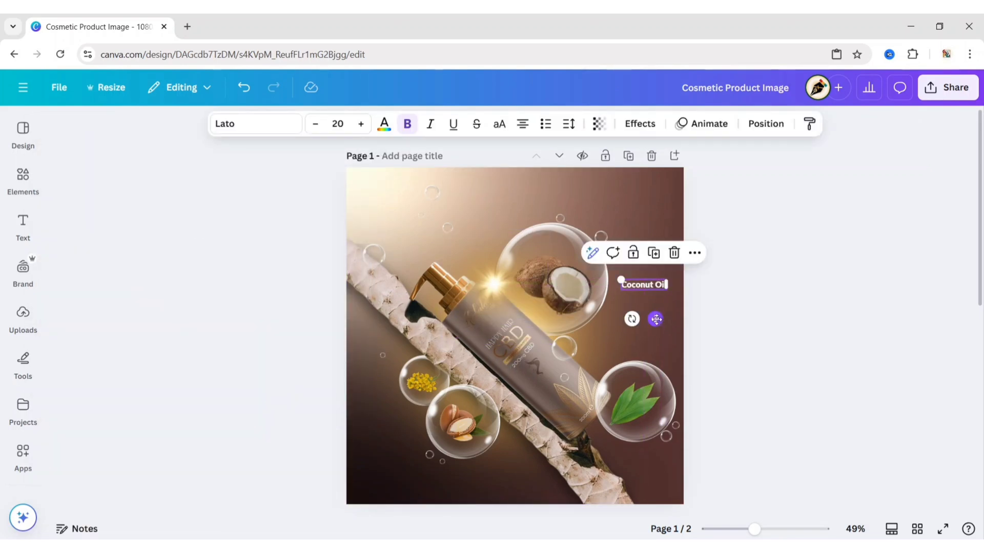
Step: Duplicate the heading below itself, reword the copy as "To add shine, hair growth" and set it in Lato Regular
key("ctrl+d")
key("Return")
type("To add shine, hair growth")
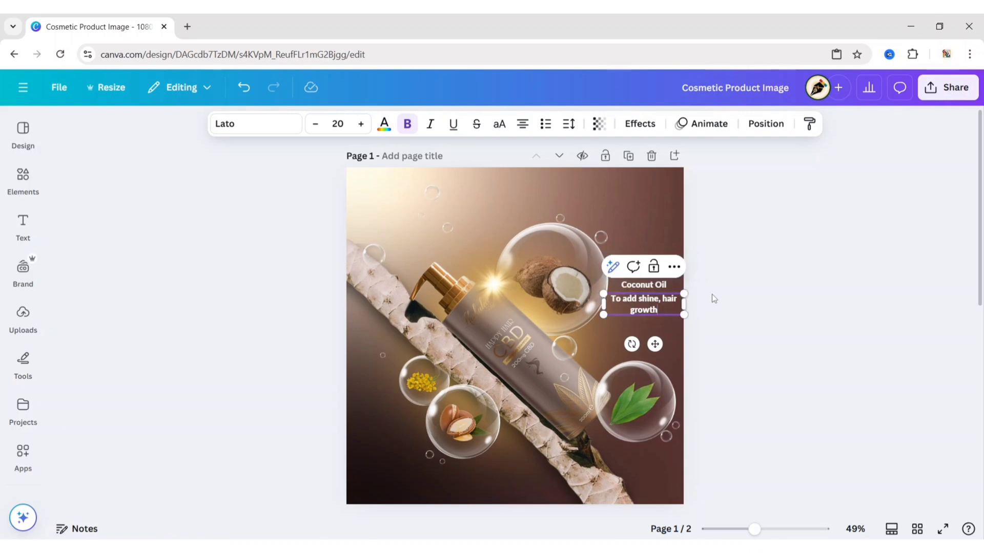
left_click(231, 125)
left_click(86, 276)
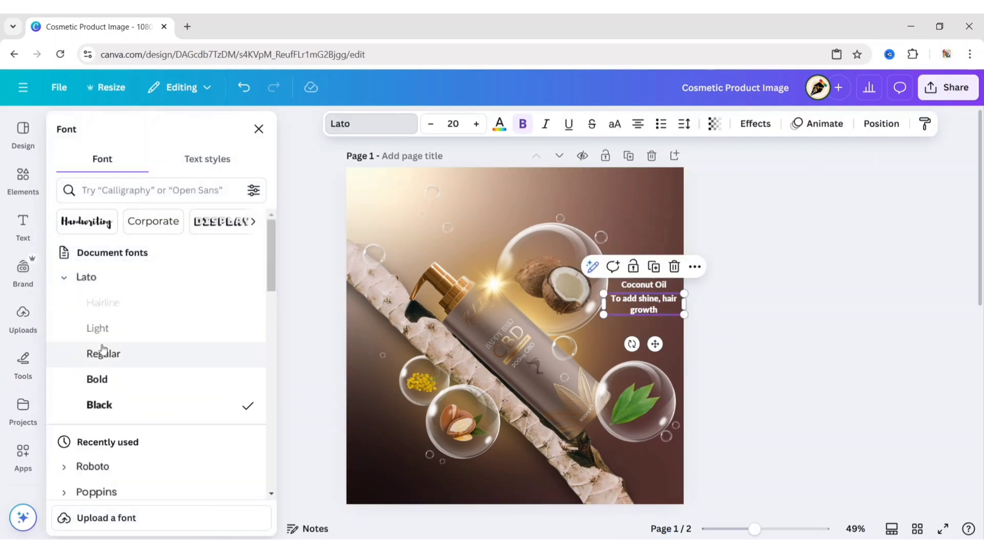
left_click(301, 276)
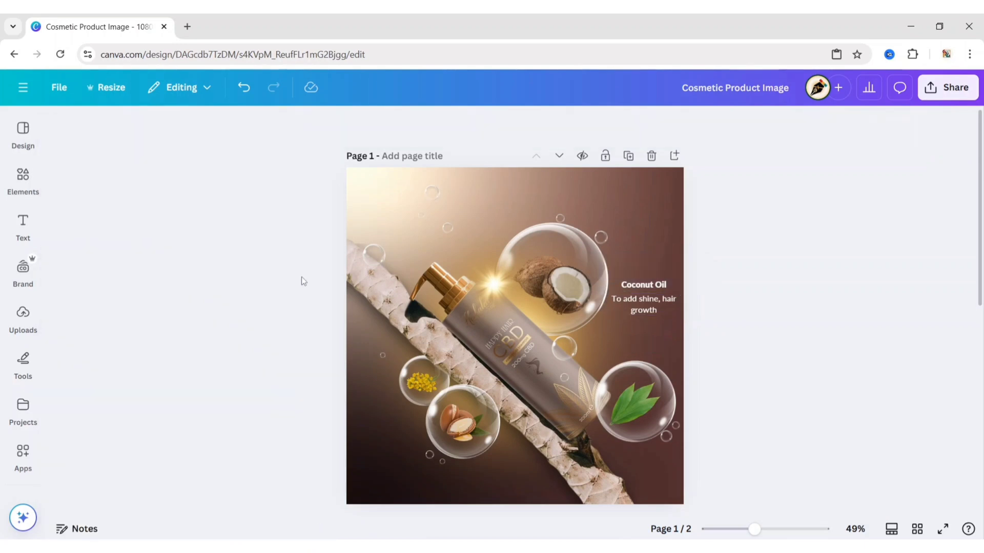
Step: Tighten the spacing between the "Coconut Oil" heading and its description
triple_click(644, 287)
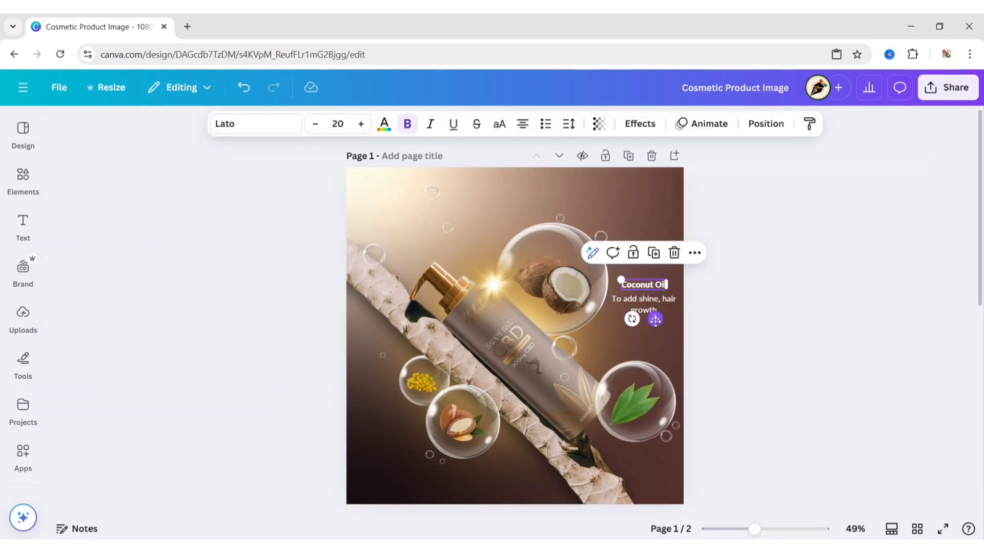
left_click_drag(655, 320, 656, 341)
Step: Copy the coconut text pair beneath the leaf bubble and reword it as "Turmeric Leaf" and "Helps repair hair damage", wrapped onto two lines
left_click(659, 285, "shift")
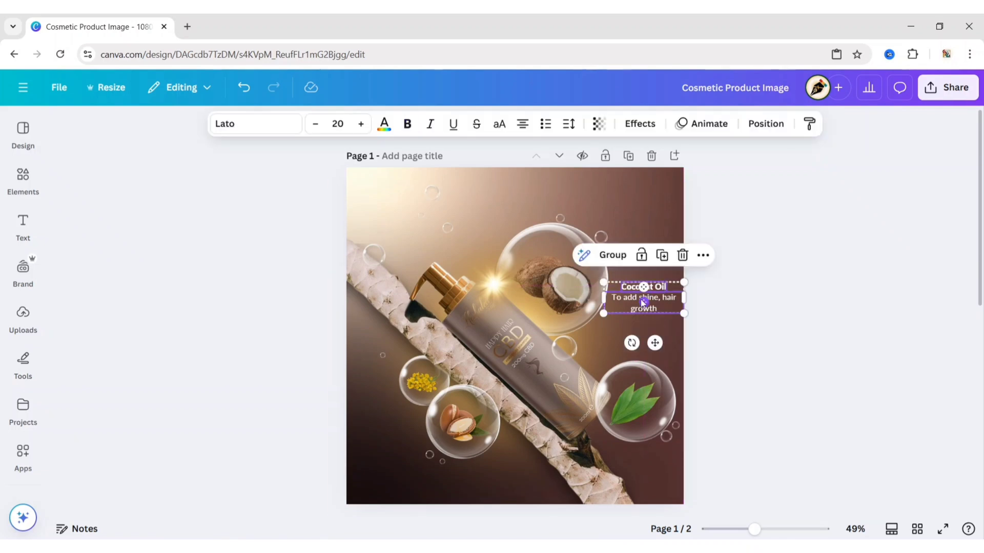
left_click_drag(643, 301, 647, 470)
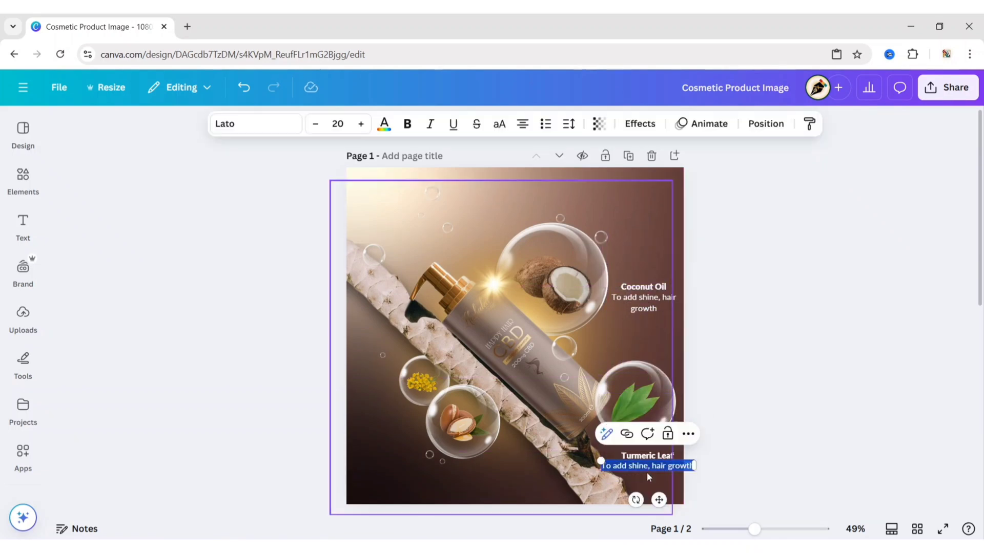
type("Helps repair hair damage")
left_click_drag(694, 466, 517, 476)
left_click(732, 417)
Step: Duplicate the turmeric text pair beneath the nut bubble and reword it as "Argan oil" and "Improves hair health and breakage"
left_click(648, 455)
left_click(650, 469, "shift")
key("ctrl+d")
left_click(511, 467)
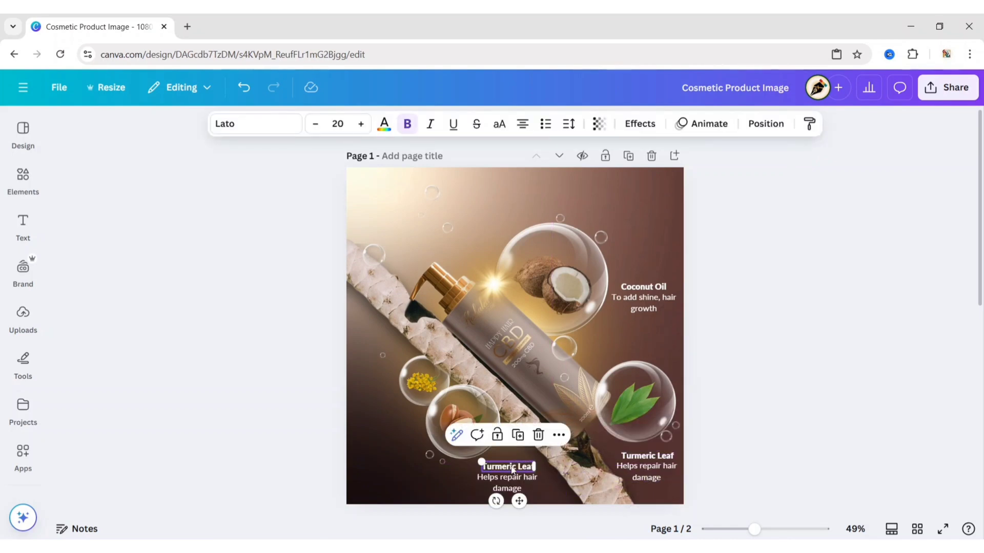
double_click(513, 469)
type("Argan oil")
double_click(509, 480)
type("Improves hair health and breakage")
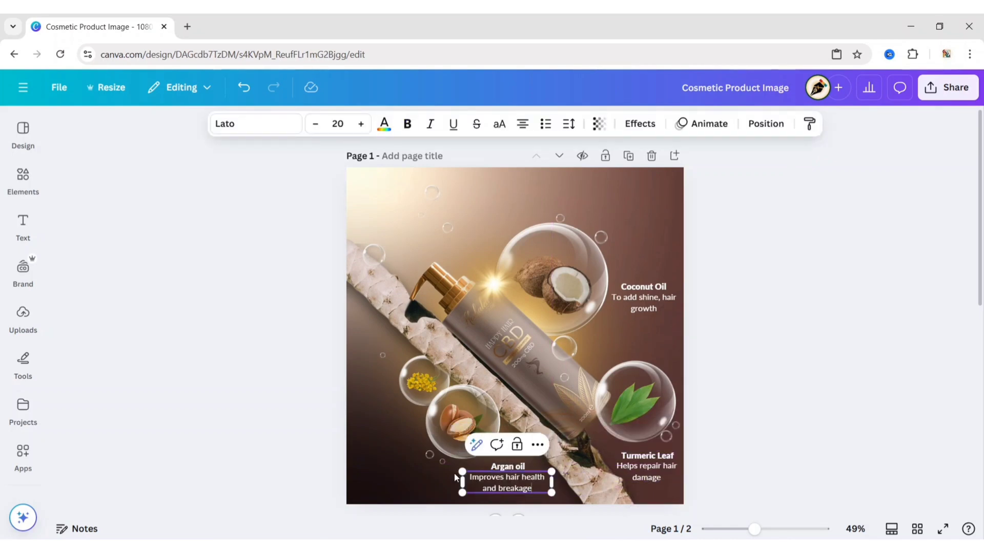
left_click(323, 474)
Step: Duplicate the argan text pair beneath the mustard flower bubble and change the copy's heading to "Mustard Flower"
left_click(512, 467)
left_click(515, 480, "shift")
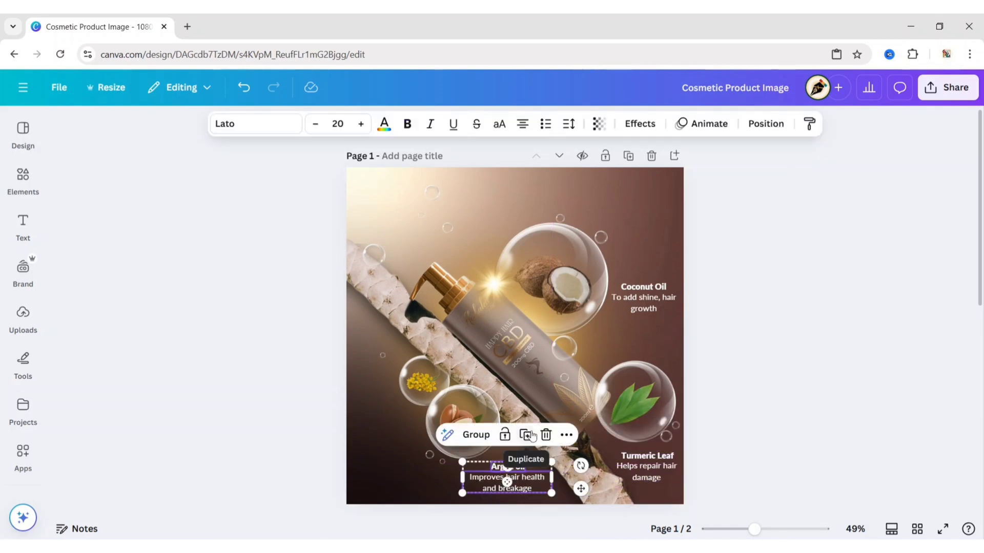
left_click(532, 435)
left_click_drag(507, 479, 398, 434)
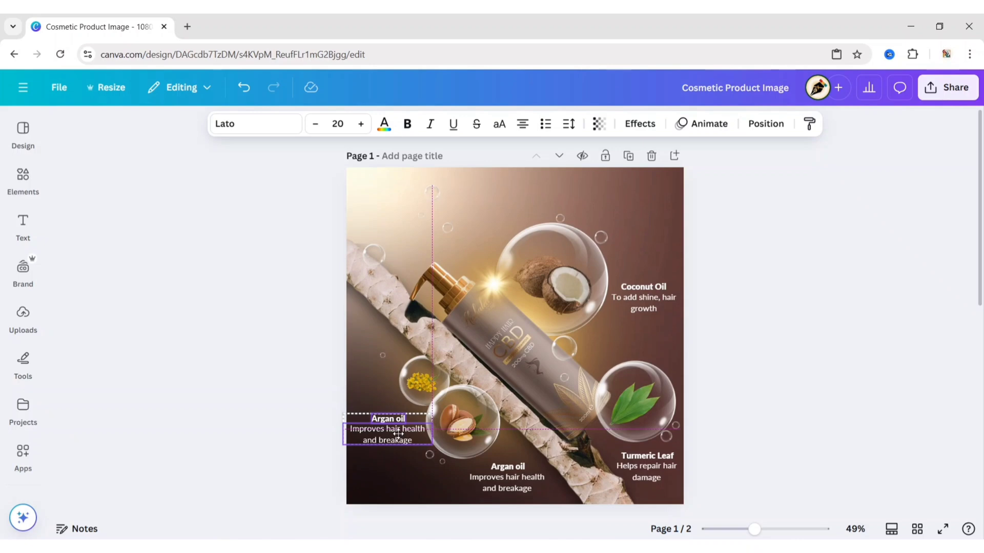
left_click_drag(398, 434, 398, 434)
double_click(389, 418)
type("Mustard Flower")
left_click(316, 407)
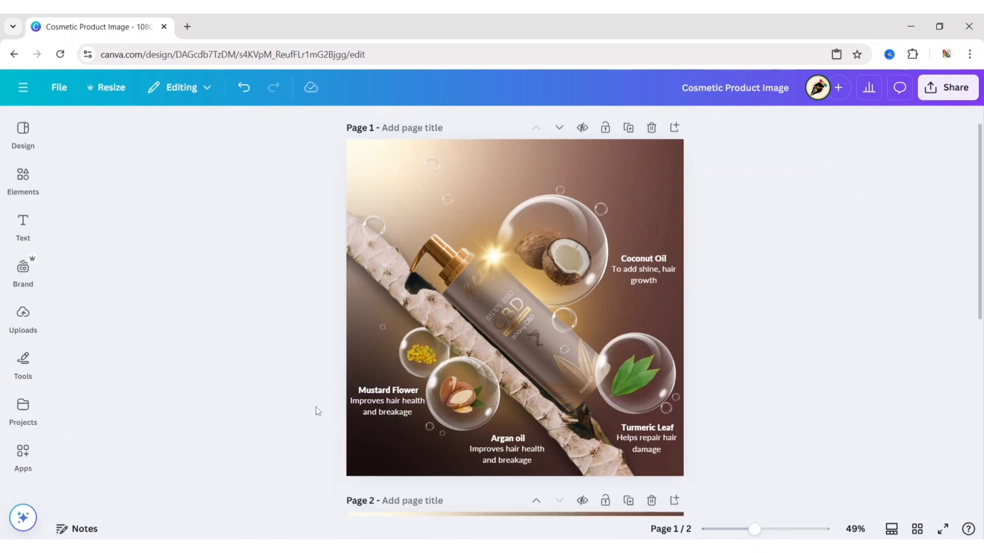
Step: Change the mustard flower description to "Maintain a healthy scalp" and narrow its text box to wrap onto two lines
double_click(388, 434)
type("Maintain a healthy scalp")
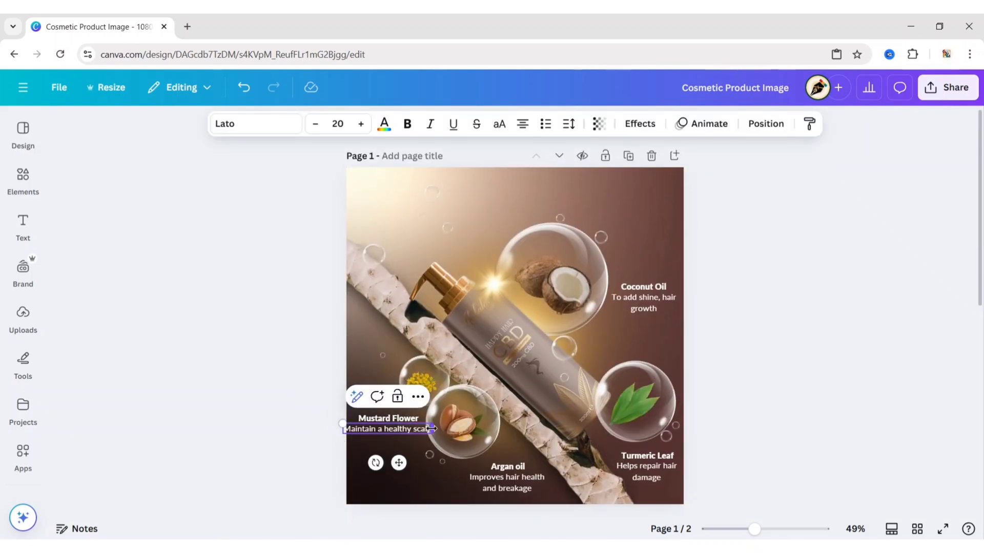
left_click_drag(431, 429, 428, 430)
left_click(277, 377)
Step: Search the graphics library for "arrow" and add the dashed curved arrow to the design
left_click(23, 180)
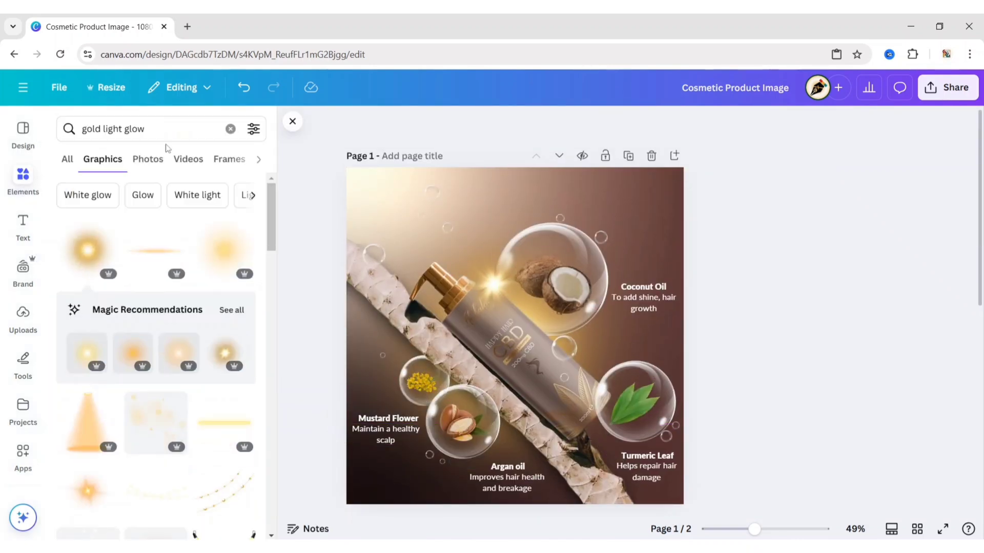
left_click(230, 129)
type("arrow")
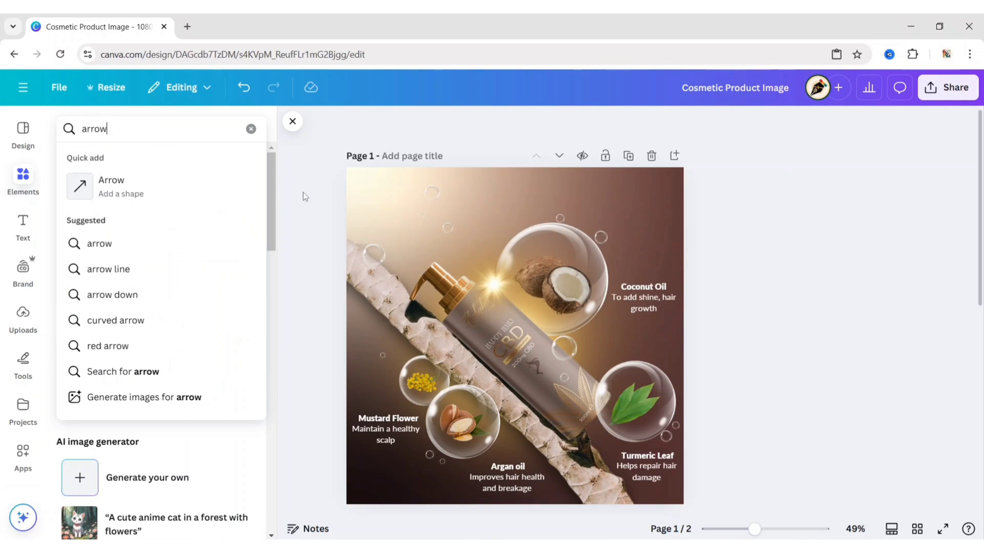
key("Return")
left_click(149, 160)
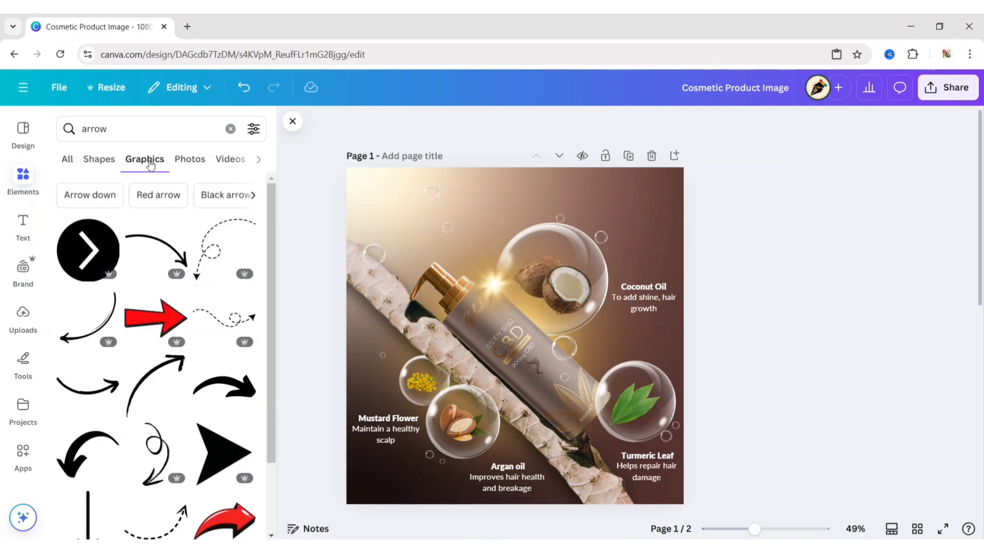
scroll(165, 317, "down", 3)
left_click(168, 379)
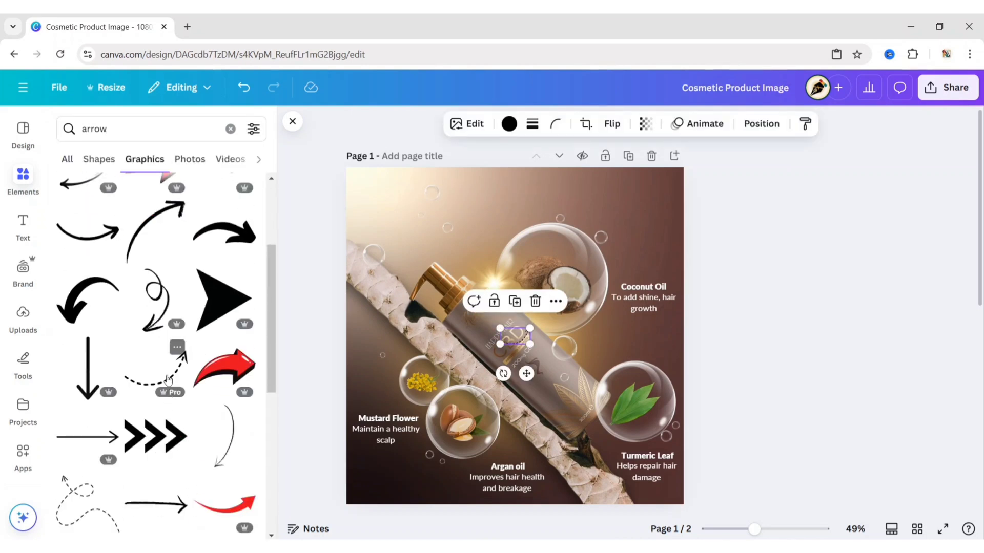
left_click(293, 122)
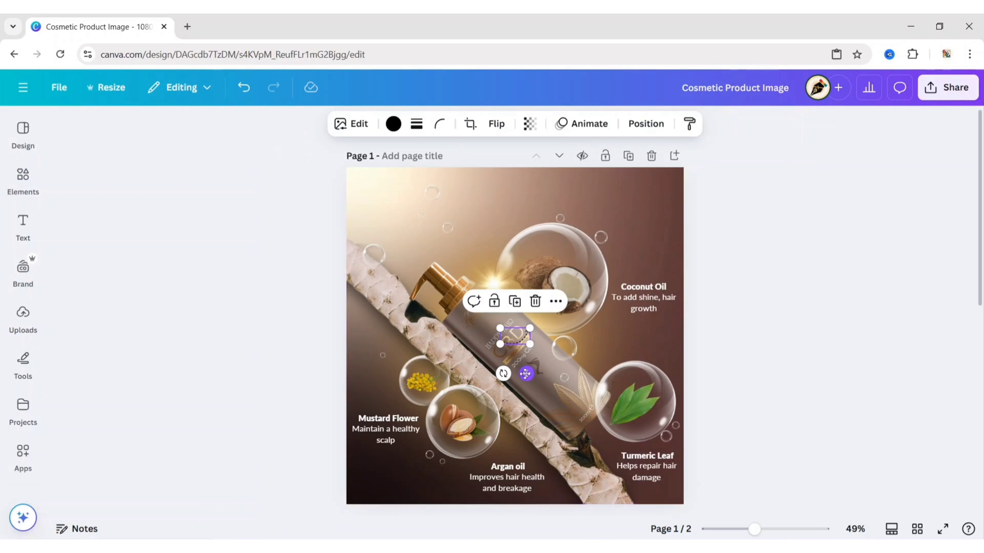
Step: Place the dashed arrow just above the Coconut Oil heading and recolor it white
left_click_drag(527, 373, 552, 344)
left_click_drag(646, 308, 648, 304)
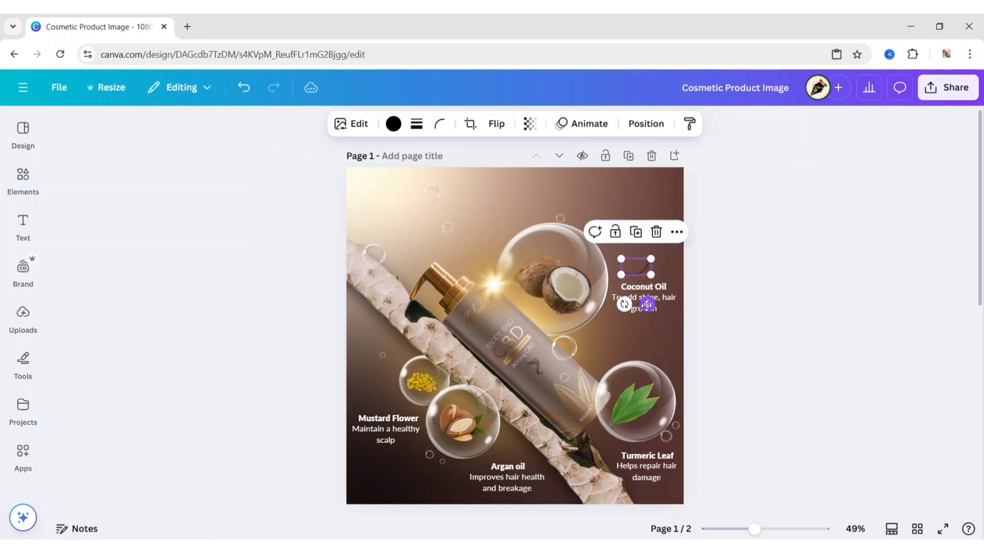
left_click(394, 124)
left_click(173, 225)
left_click(248, 128)
Step: Flip the arrow vertically, then enlarge, rotate and position it to curve from the coconut bubble down to the Coconut Oil heading
left_click(497, 123)
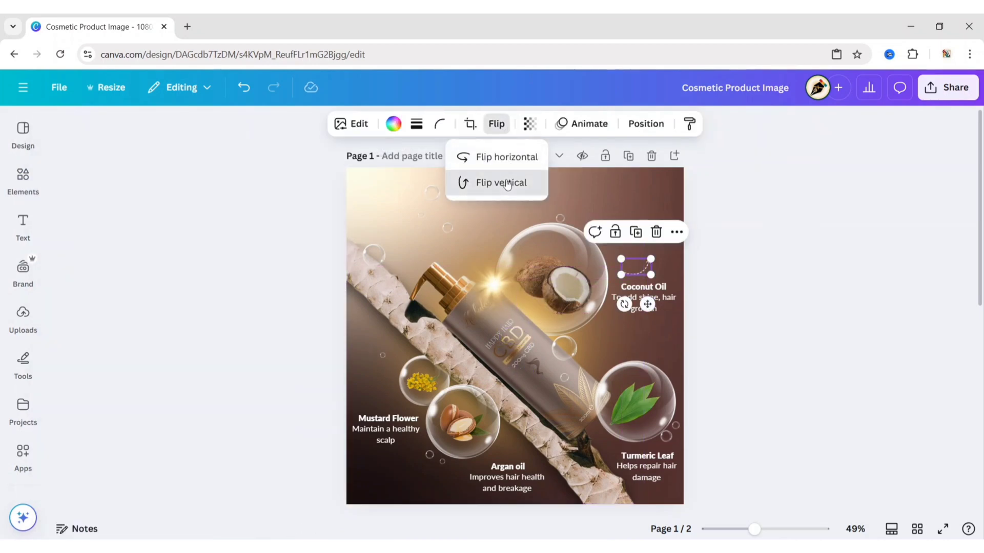
left_click(508, 183)
left_click_drag(621, 258, 617, 254)
left_click_drag(616, 300, 618, 301)
left_click_drag(642, 262, 643, 258)
Step: Copy the arrow beneath the leaf bubble, flip it horizontally and shrink it to about 77 × 43 beside the Turmeric Leaf label
left_click_drag(621, 244, 637, 458)
left_click(728, 285)
left_click(496, 123)
left_click(509, 159)
left_click_drag(585, 428, 598, 444)
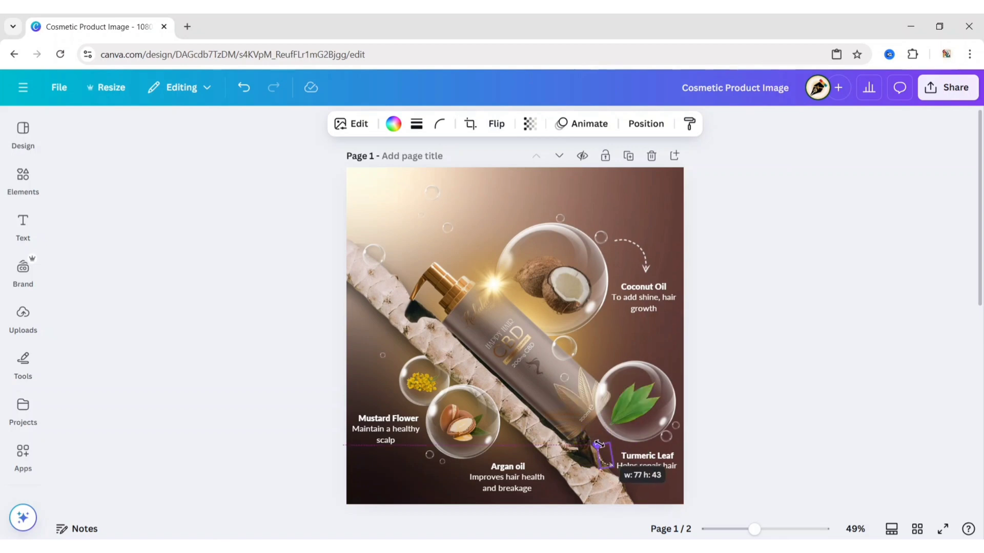
Step: Duplicate the small arrow for the Argan oil and Mustard Flower labels, rotating each copy to curve from its bubble towards the text
left_click_drag(623, 493, 526, 495)
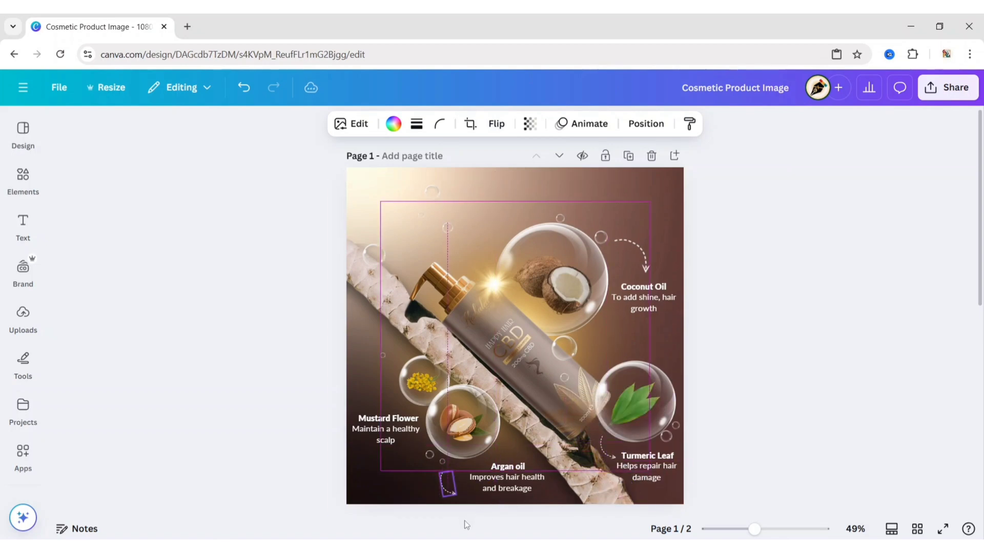
left_click_drag(465, 521, 464, 521)
left_click_drag(443, 523, 353, 412)
key("ctrl+d")
left_click_drag(421, 424, 367, 450)
left_click(270, 361)
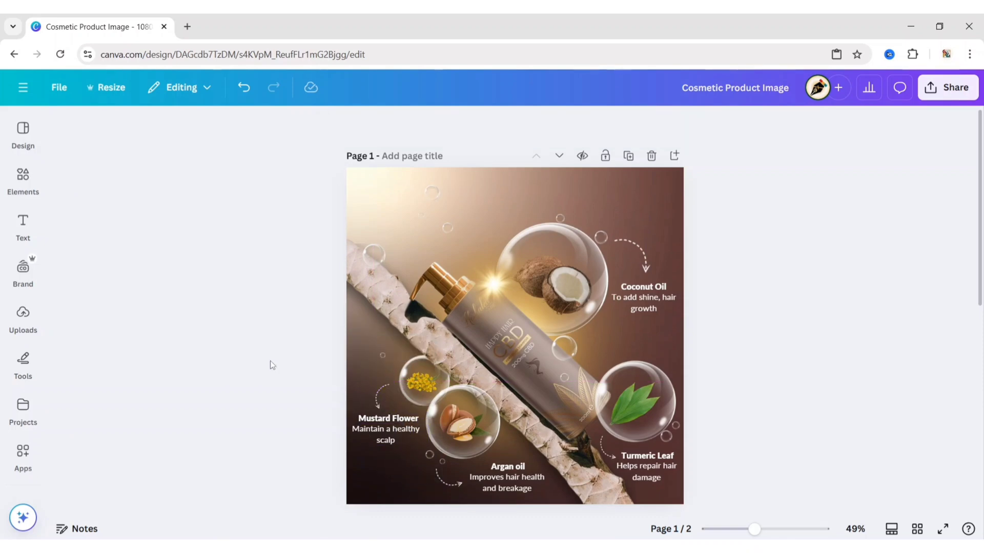